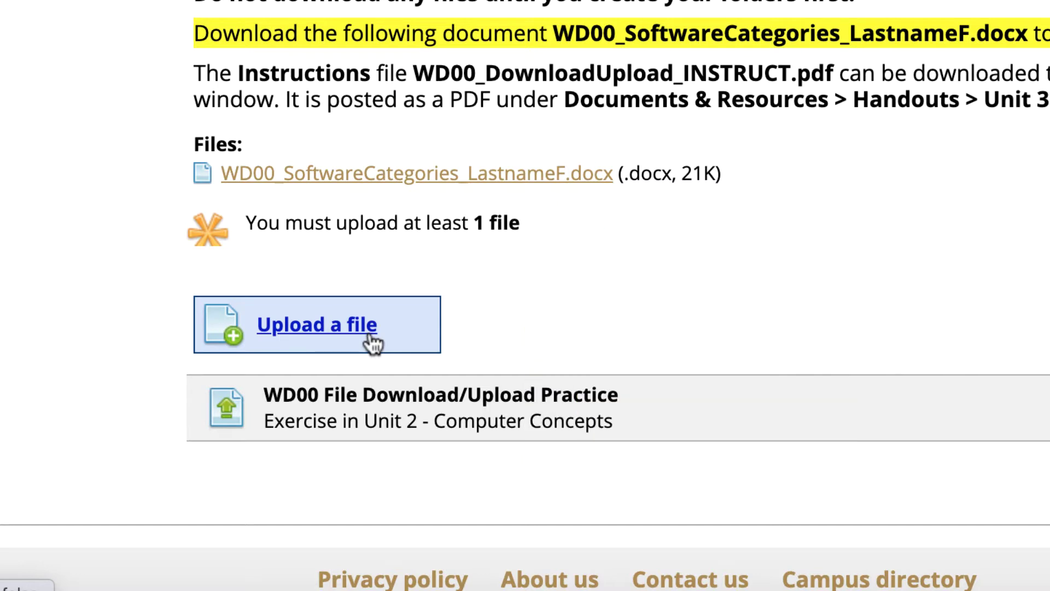
Switch to Finder and create a folder named CSC102W1SD inside Documents
{"action": "left_click", "coordinate": [180, 588]}
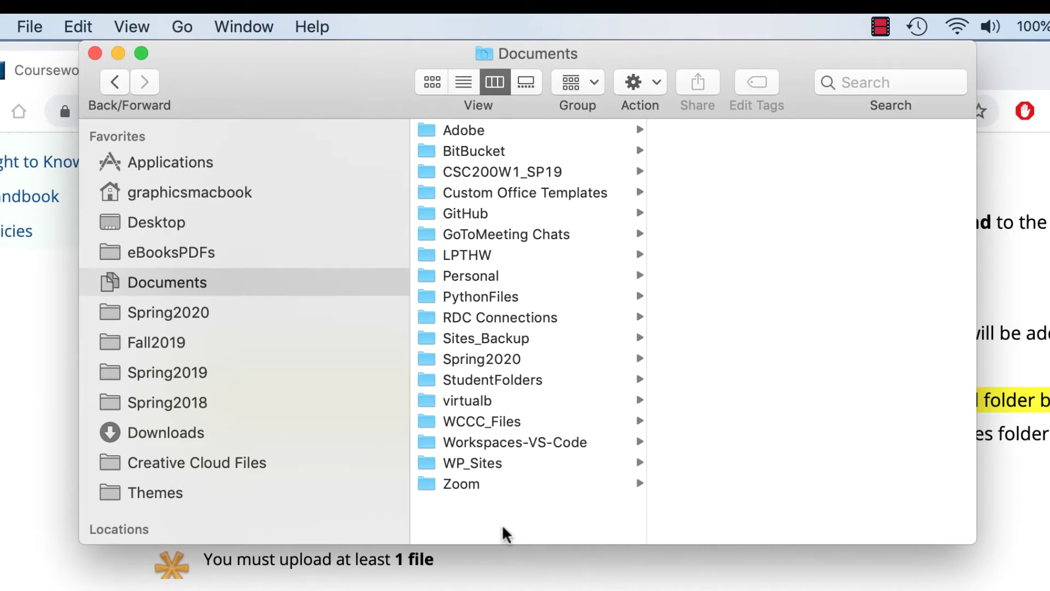
{"action": "key", "text": "shift+super+n"}
{"action": "type", "text": "CSC102W1SD"}
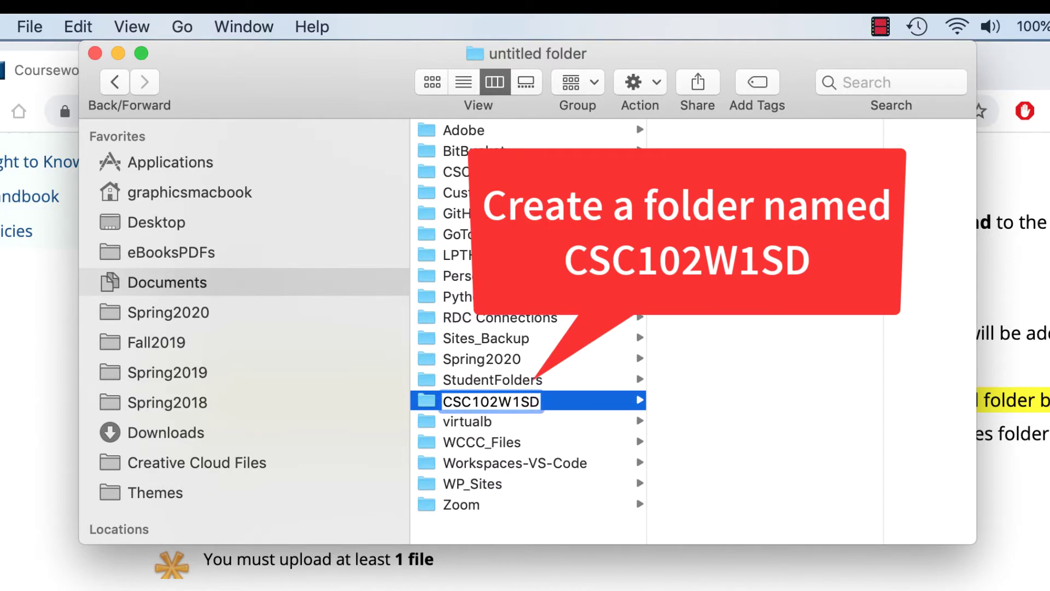
{"action": "key", "text": "Return"}
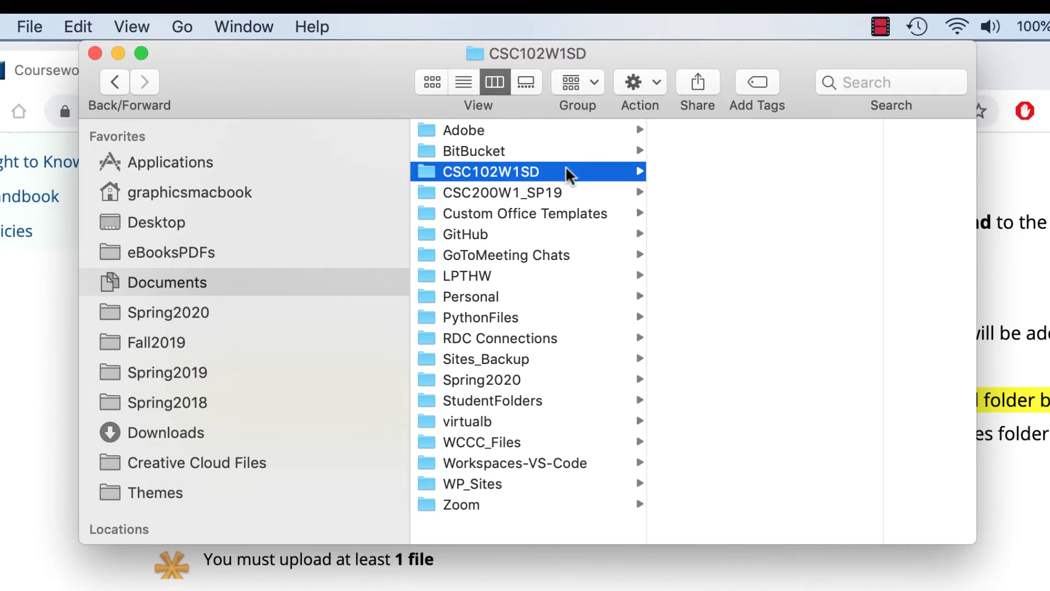
Create a subfolder named Docs inside the CSC102W1SD folder
{"action": "left_click", "coordinate": [750, 223]}
{"action": "right_click", "coordinate": [750, 223]}
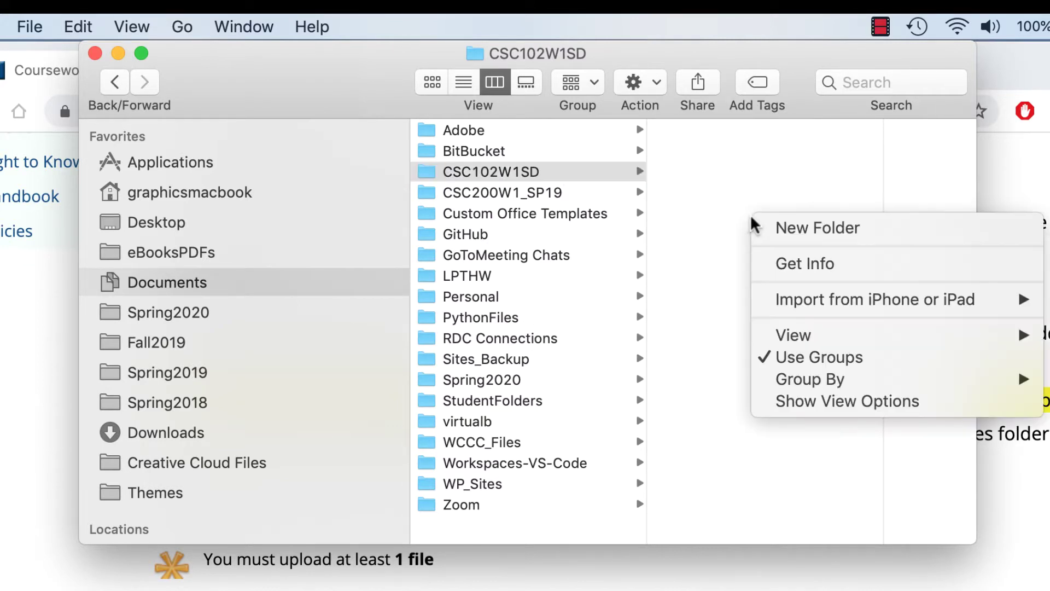
{"action": "left_click", "coordinate": [783, 228]}
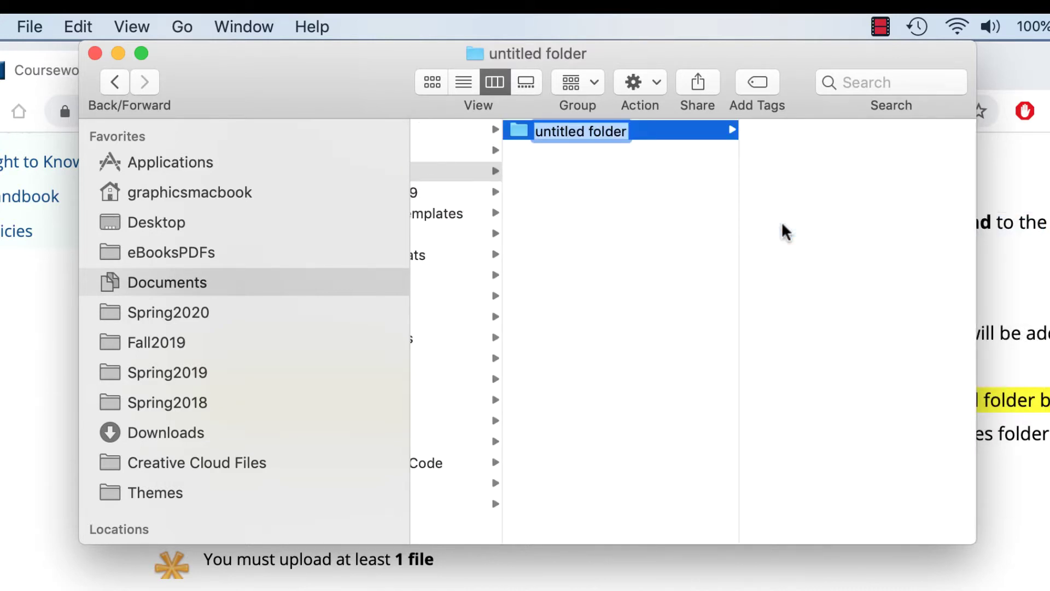
{"action": "type", "text": "Docs"}
{"action": "key", "text": "Return"}
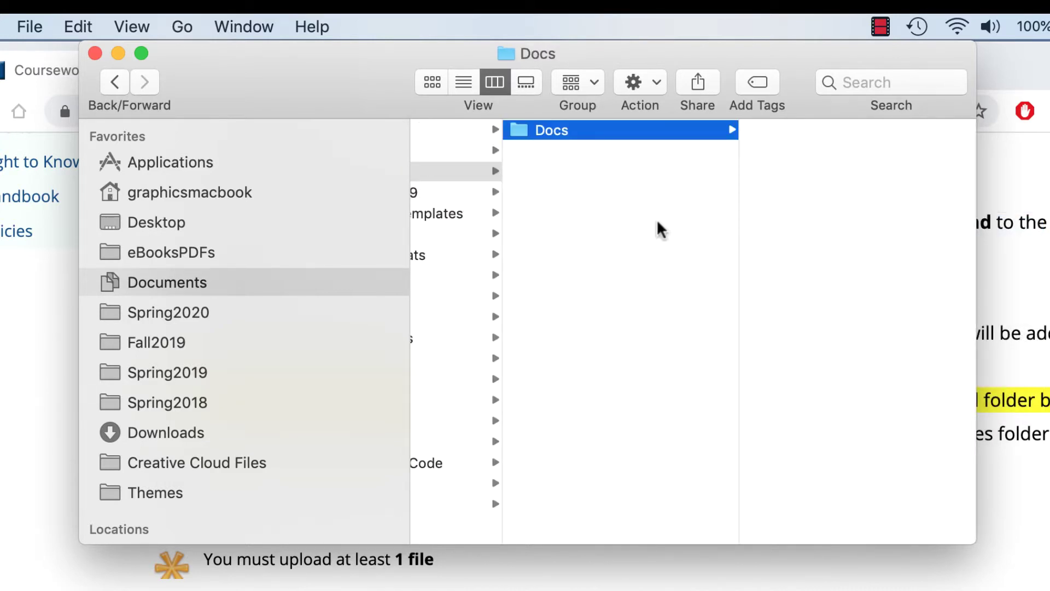
Add a folder named Sheets alongside Docs in the CSC102W1SD folder
{"action": "right_click", "coordinate": [604, 212]}
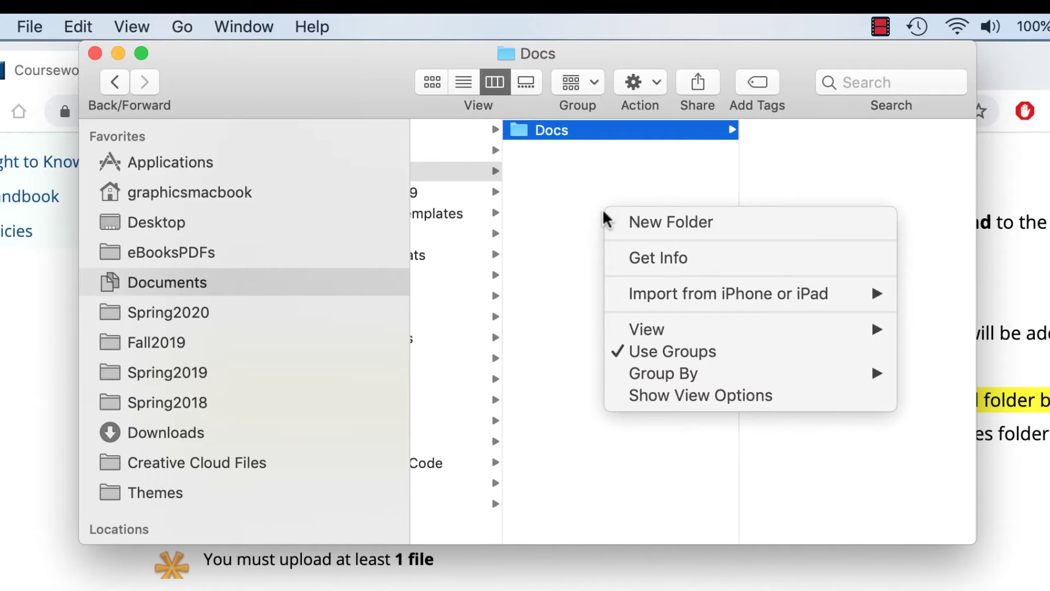
{"action": "left_click", "coordinate": [654, 220]}
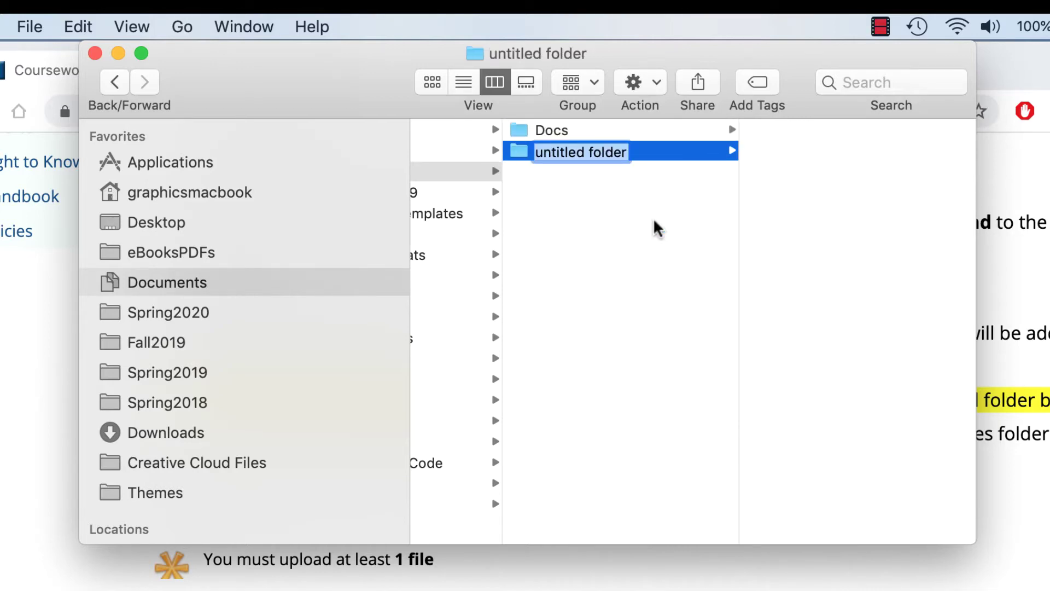
{"action": "type", "text": "Sheet"}
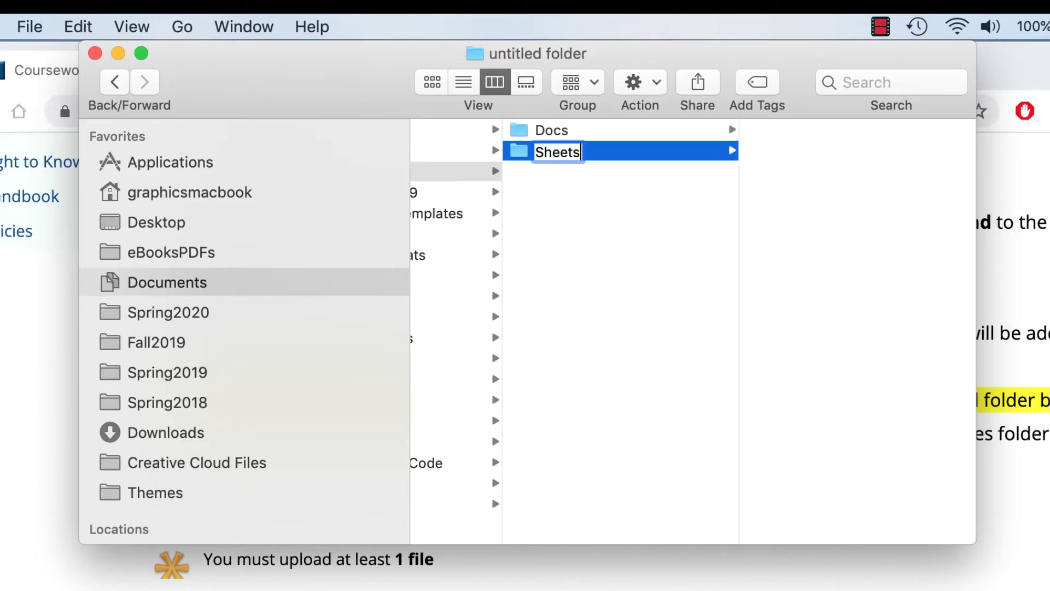
{"action": "type", "text": "s"}
{"action": "key", "text": "Return"}
Add another folder named Slides inside the CSC102W1SD folder
{"action": "right_click", "coordinate": [609, 205]}
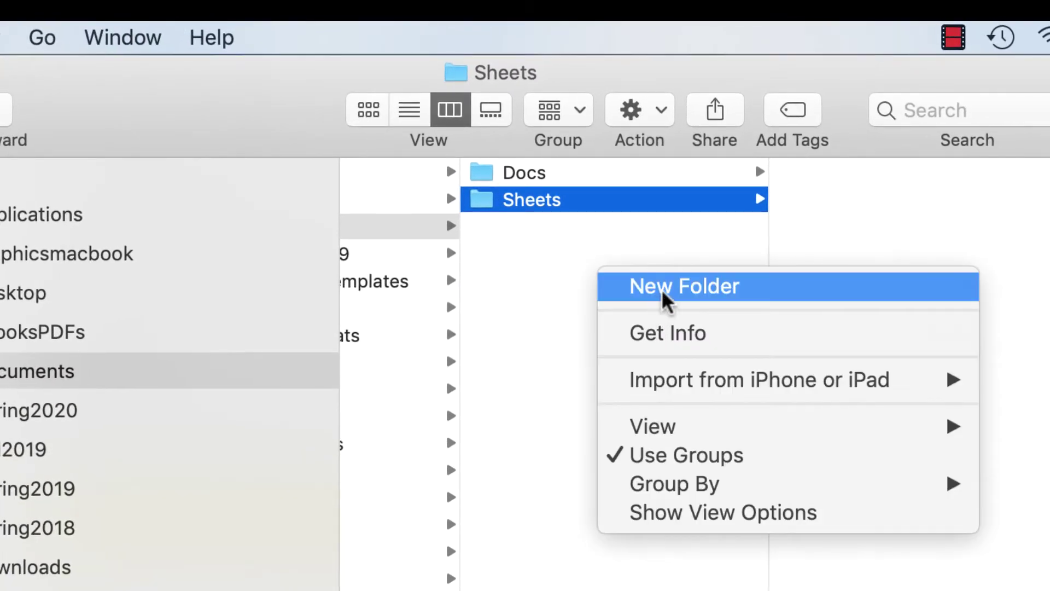
{"action": "left_click", "coordinate": [663, 299]}
{"action": "type", "text": "Sl"}
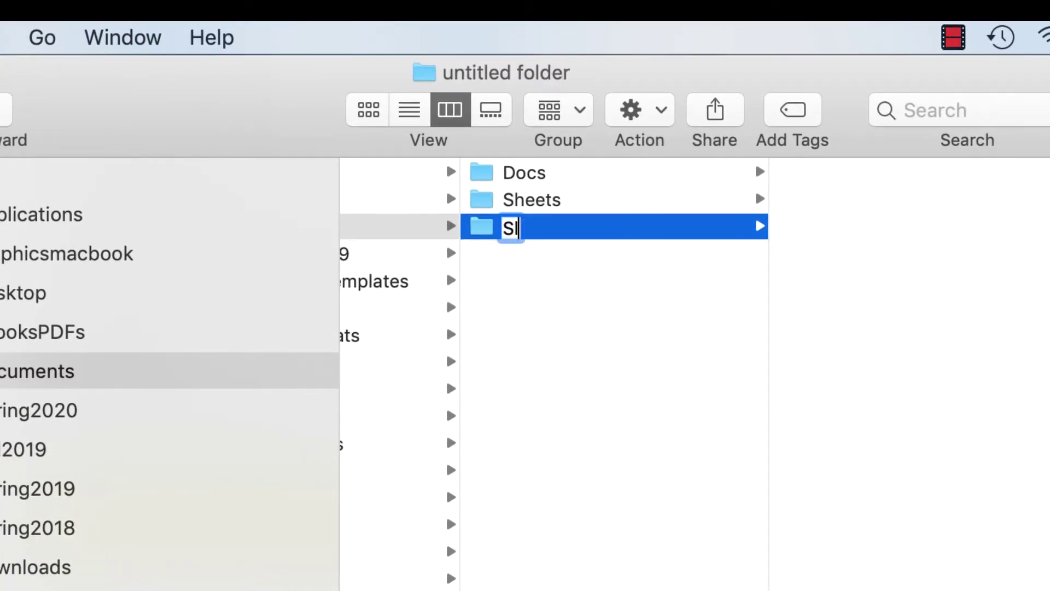
{"action": "type", "text": "ides"}
{"action": "key", "text": "Return"}
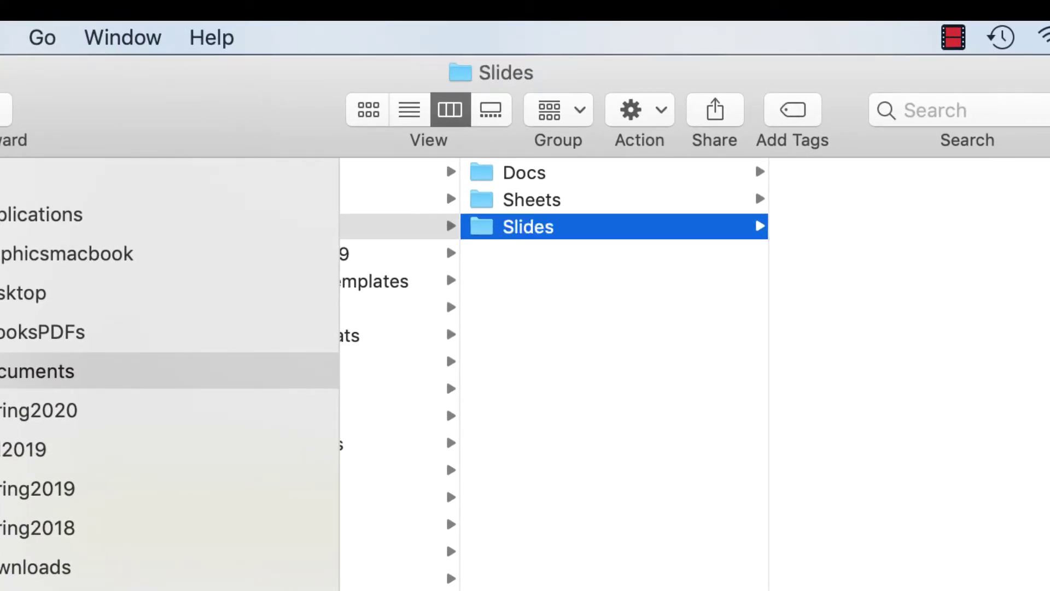
Add a fourth folder named _Notes inside the CSC102W1SD folder
{"action": "right_click", "coordinate": [555, 319]}
{"action": "left_click", "coordinate": [634, 333]}
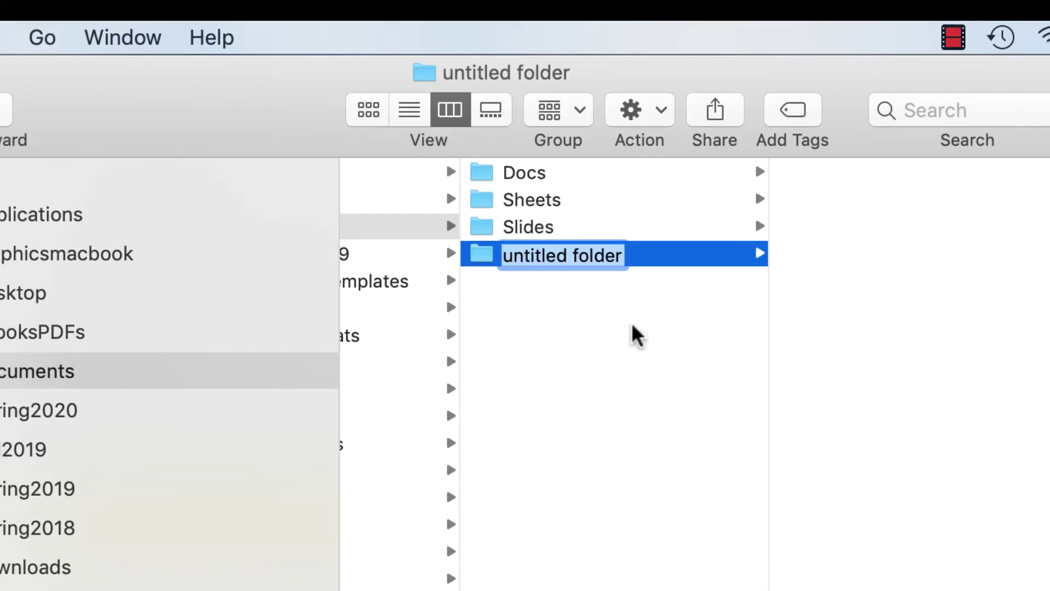
{"action": "type", "text": "_Notes"}
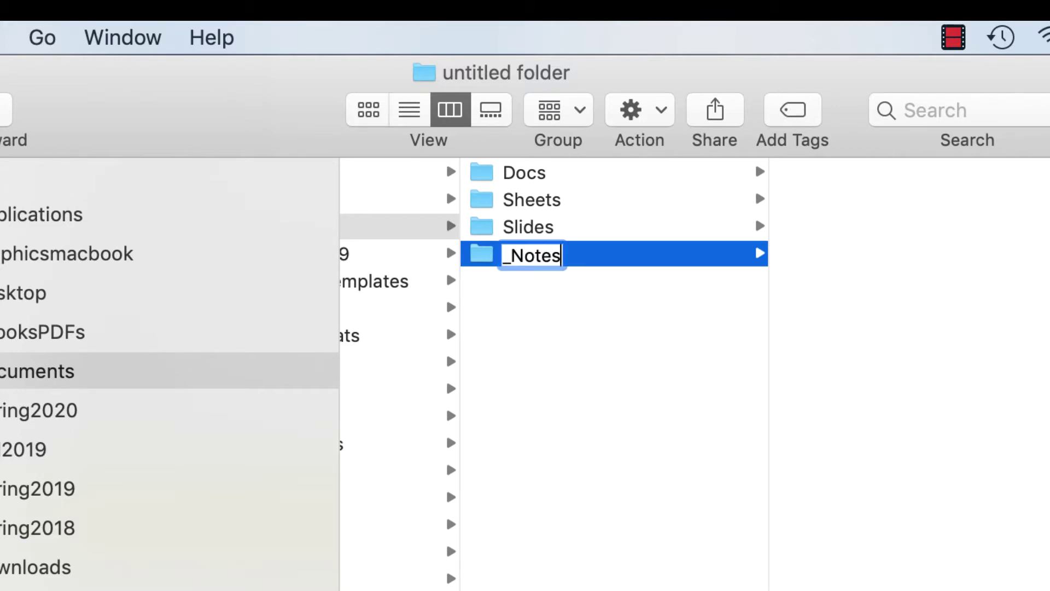
{"action": "key", "text": "Return"}
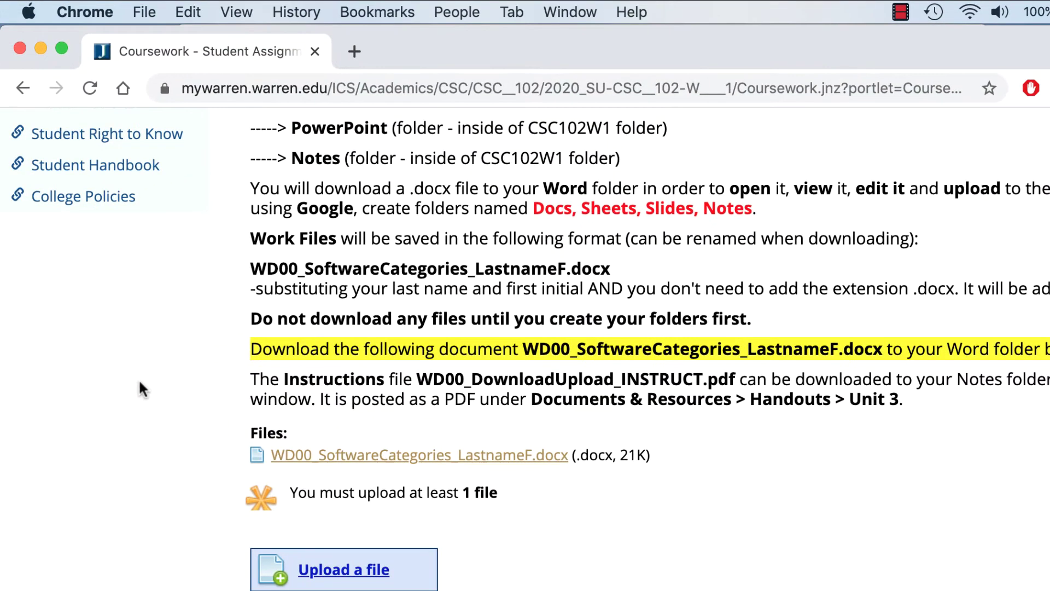
Open the course's Documents and Resources page in Chrome and find the WD00_DownloadUpload_INSTRUCT.pdf handout
{"action": "scroll", "coordinate": [140, 386], "scroll_direction": "up", "scroll_amount": 10}
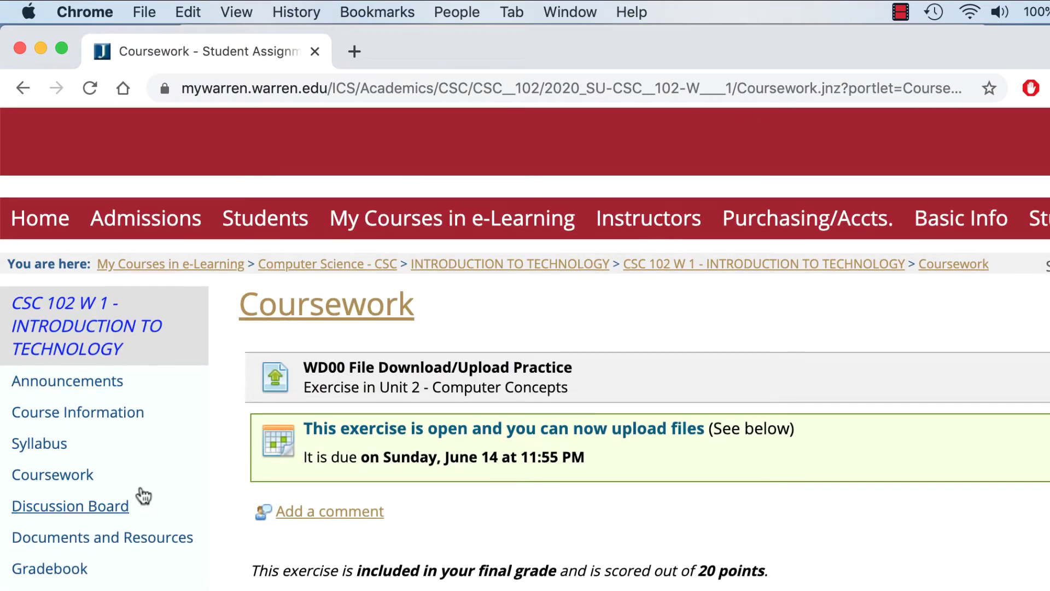
{"action": "left_click", "coordinate": [150, 538]}
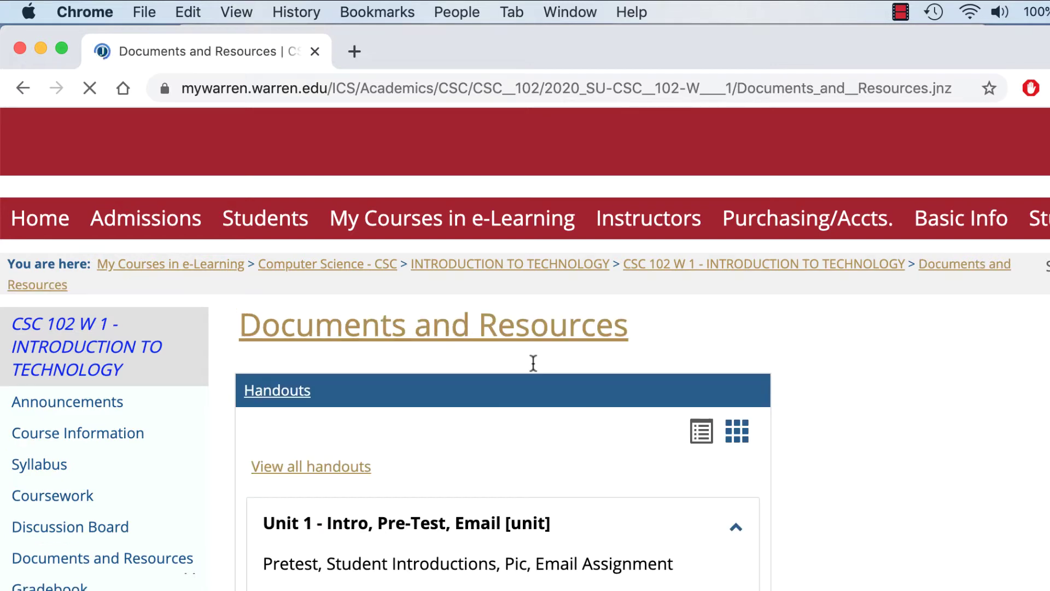
{"action": "scroll", "coordinate": [532, 364], "scroll_direction": "down", "scroll_amount": 10}
{"action": "scroll", "coordinate": [533, 363], "scroll_direction": "down", "scroll_amount": 10}
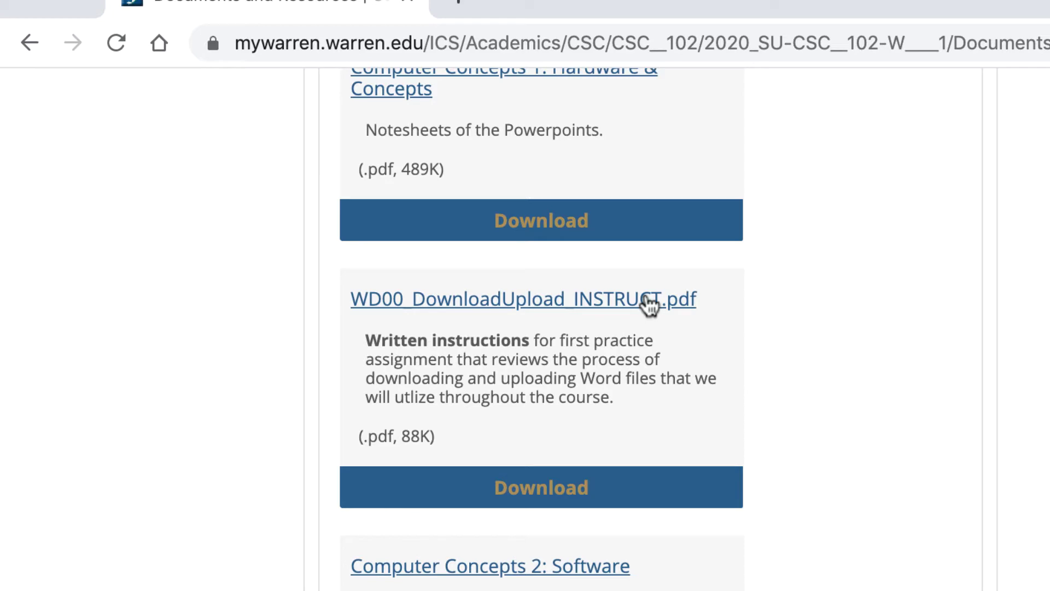
Return to Coursework and open the WD00 File Download/Upload Practice exercise under Unit 2, at its Files section
{"action": "scroll", "coordinate": [604, 305], "scroll_direction": "up", "scroll_amount": 10}
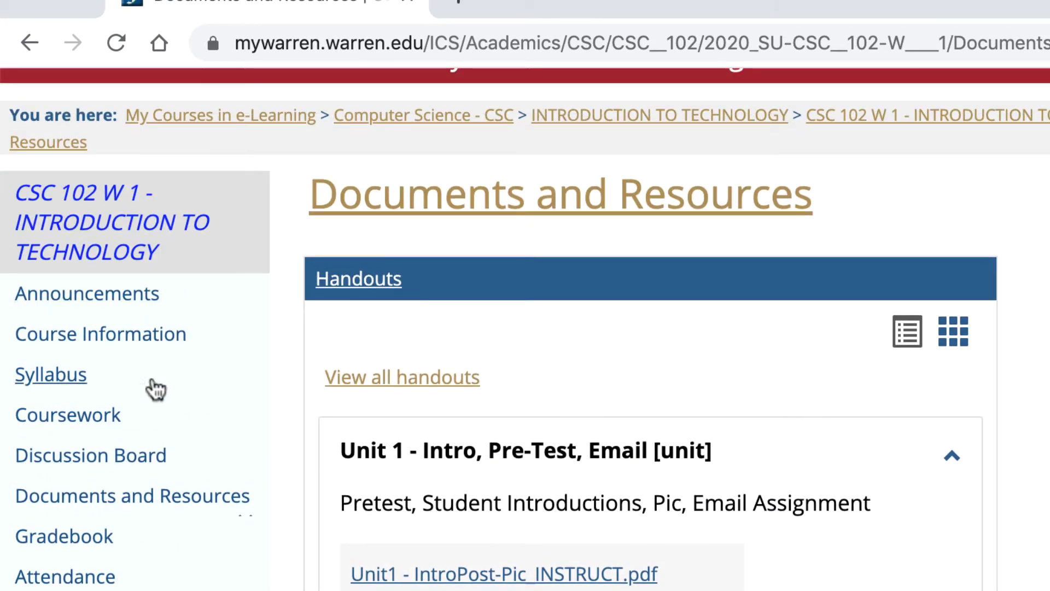
{"action": "left_click", "coordinate": [101, 420]}
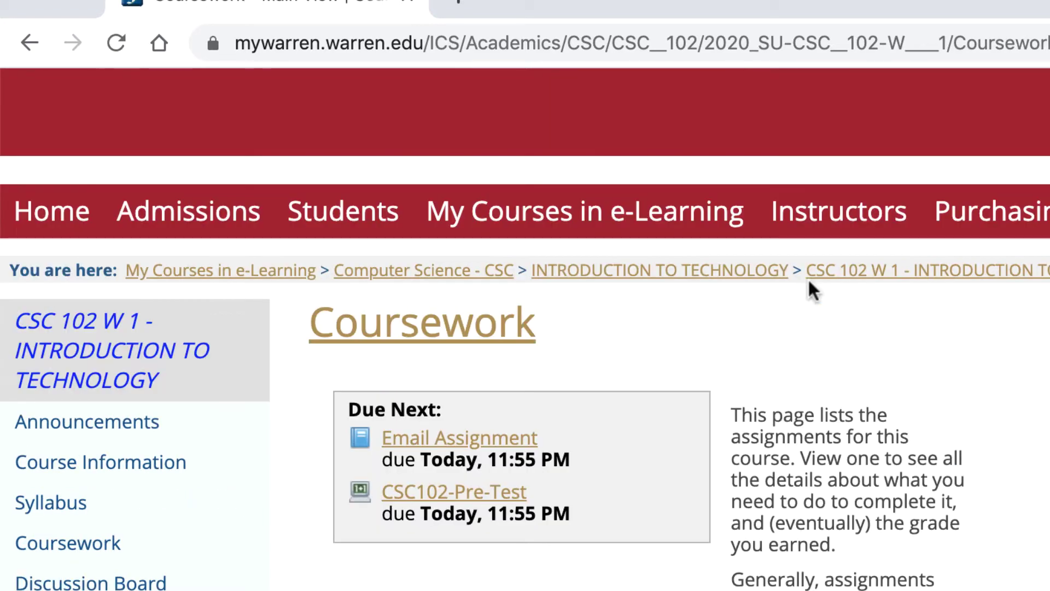
{"action": "scroll", "coordinate": [808, 282], "scroll_direction": "down", "scroll_amount": 15}
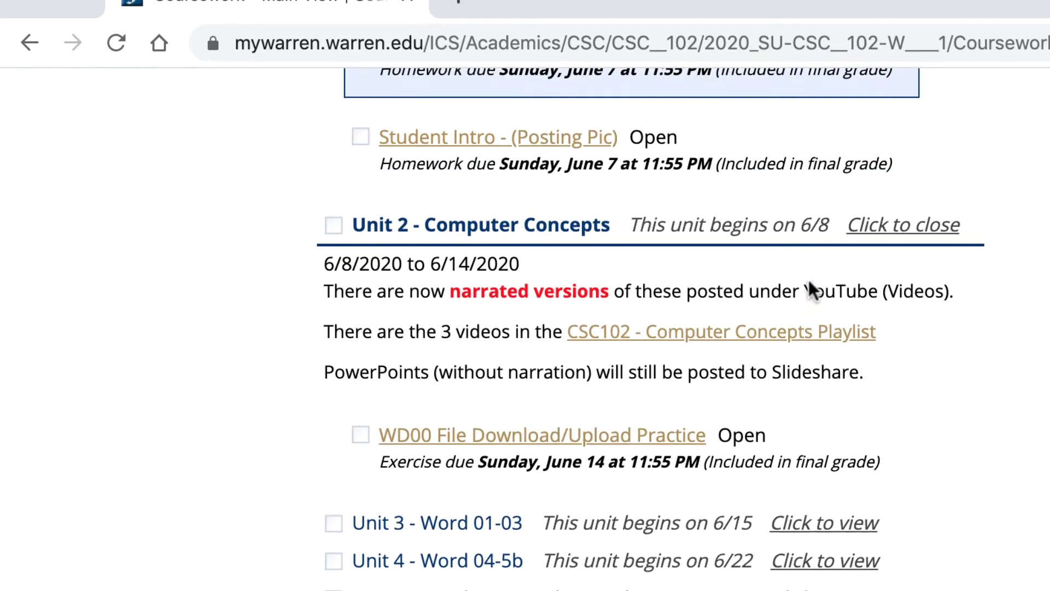
{"action": "left_click", "coordinate": [615, 442]}
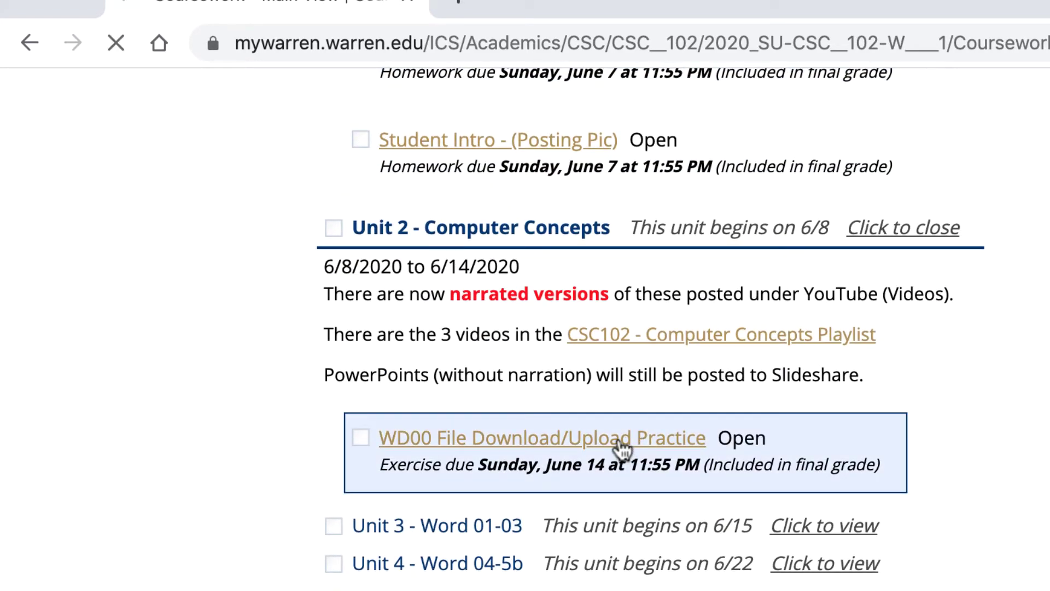
{"action": "scroll", "coordinate": [620, 432], "scroll_direction": "down", "scroll_amount": 15}
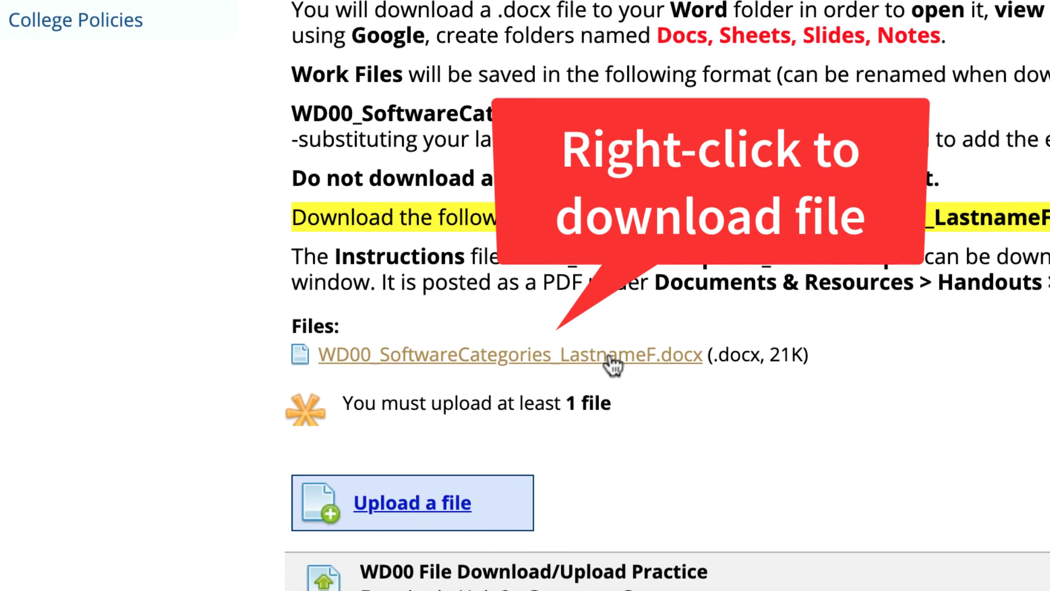
Save the linked WD00_SoftwareCategories_LastnameF.docx into Documents > CSC102W1SD > Docs, and leave Word to return to the course page
{"action": "right_click", "coordinate": [608, 355]}
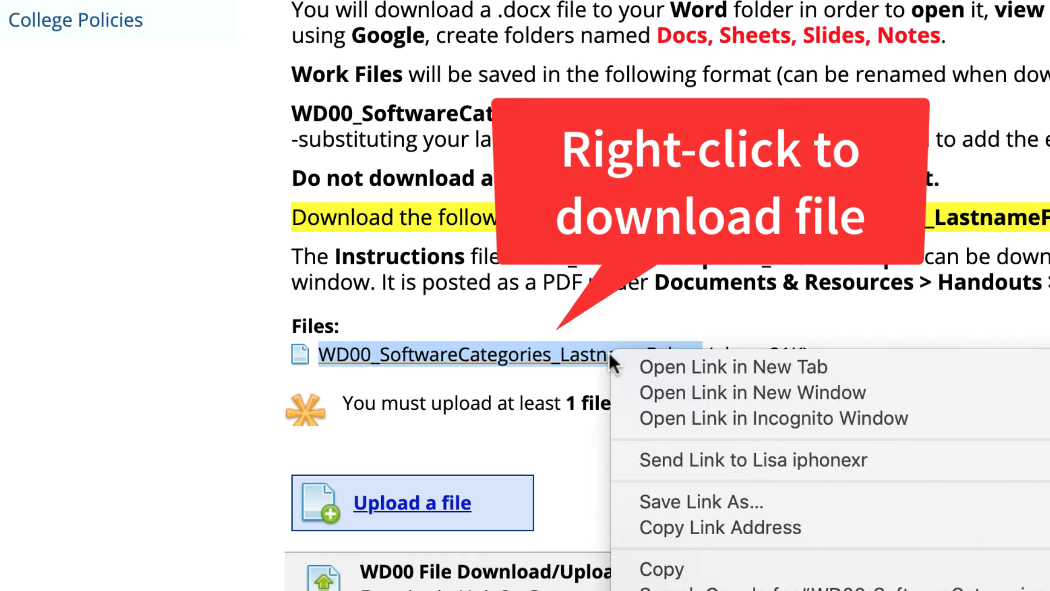
{"action": "left_click", "coordinate": [668, 494]}
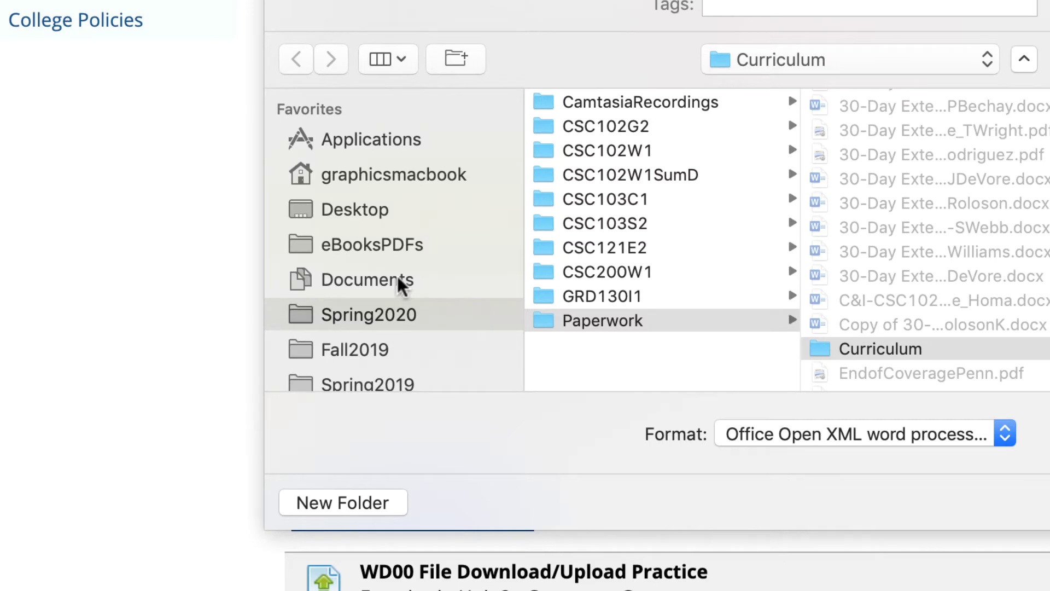
{"action": "left_click", "coordinate": [401, 284]}
{"action": "scroll", "coordinate": [710, 254], "scroll_direction": "down", "scroll_amount": 3}
{"action": "scroll", "coordinate": [710, 253], "scroll_direction": "up", "scroll_amount": 3}
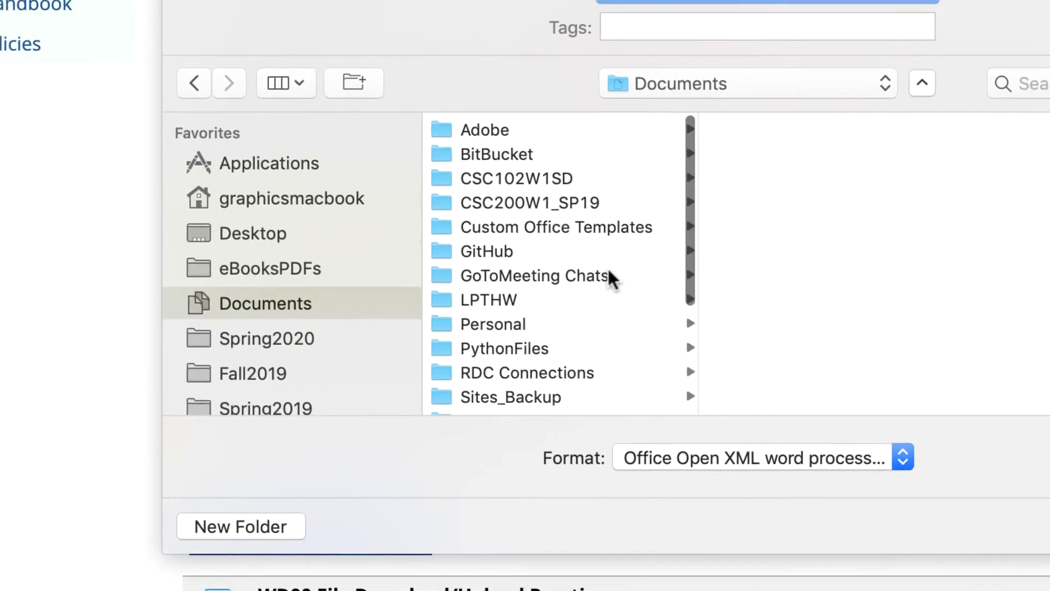
{"action": "left_click", "coordinate": [546, 185]}
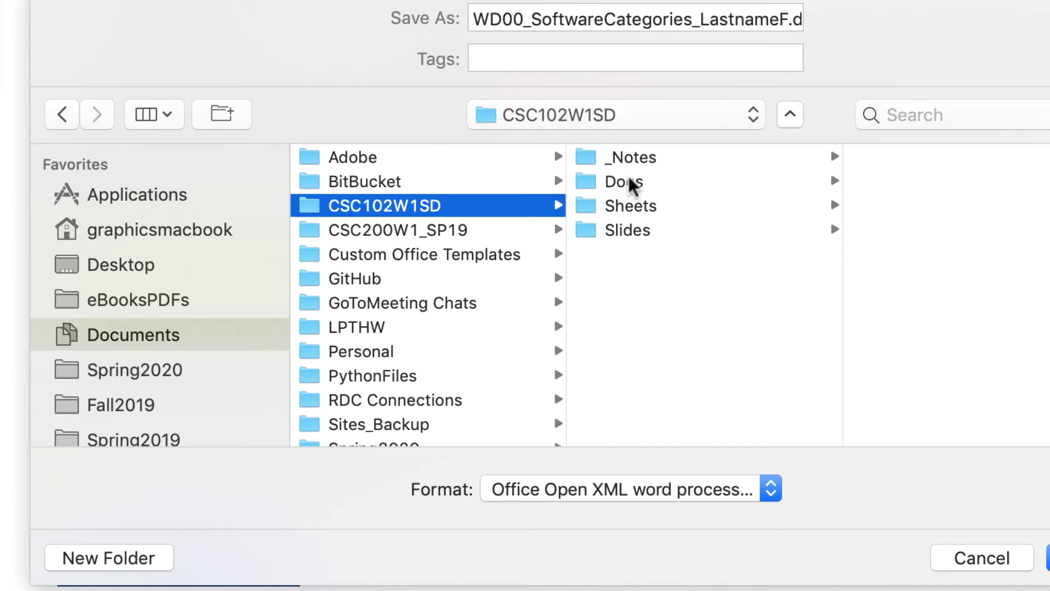
{"action": "left_click", "coordinate": [645, 187]}
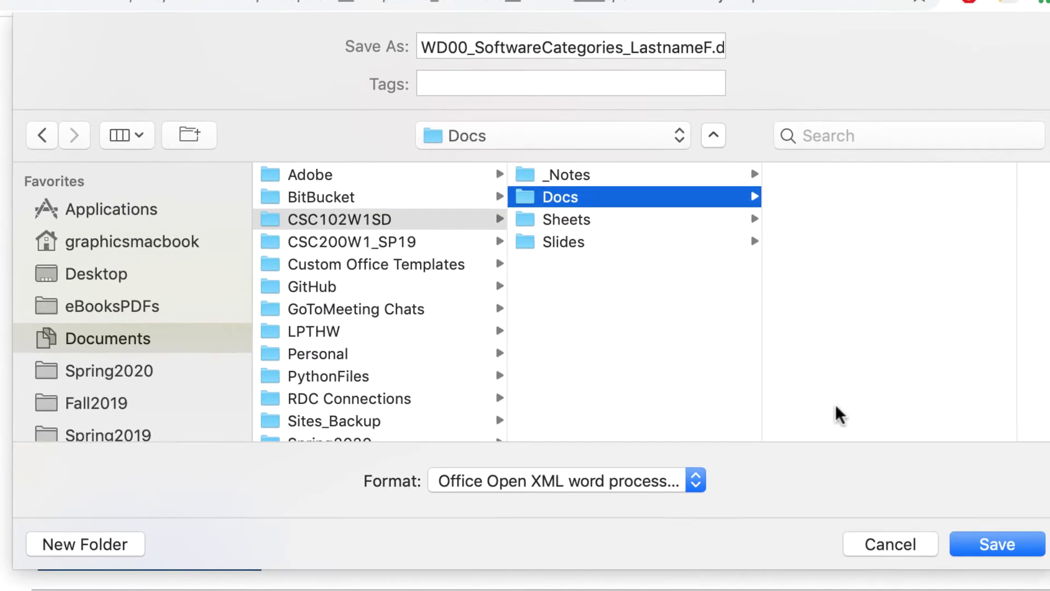
{"action": "left_click", "coordinate": [990, 541]}
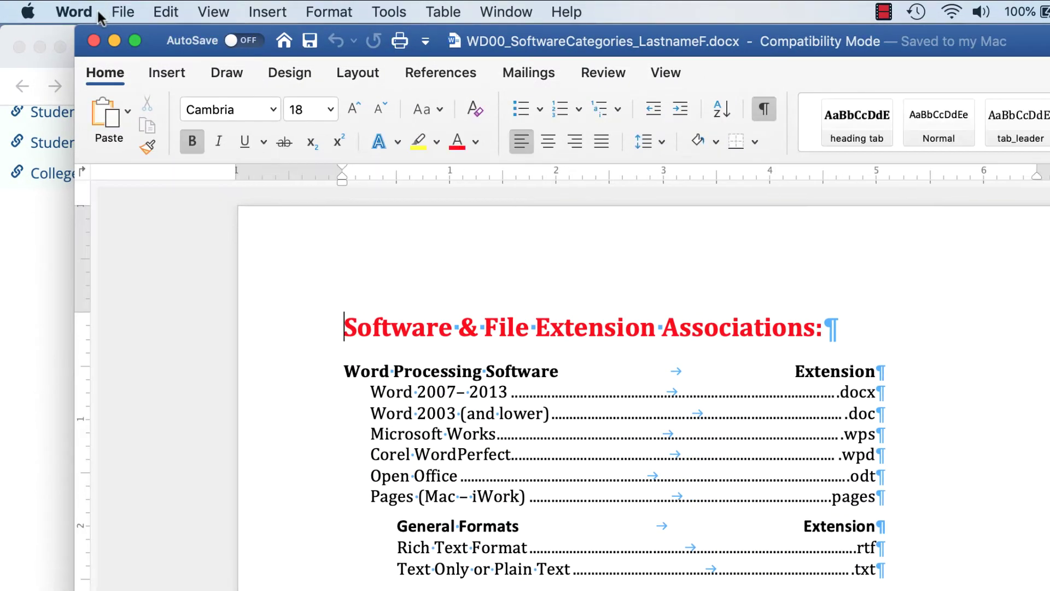
{"action": "left_click", "coordinate": [87, 12]}
{"action": "left_click", "coordinate": [96, 224]}
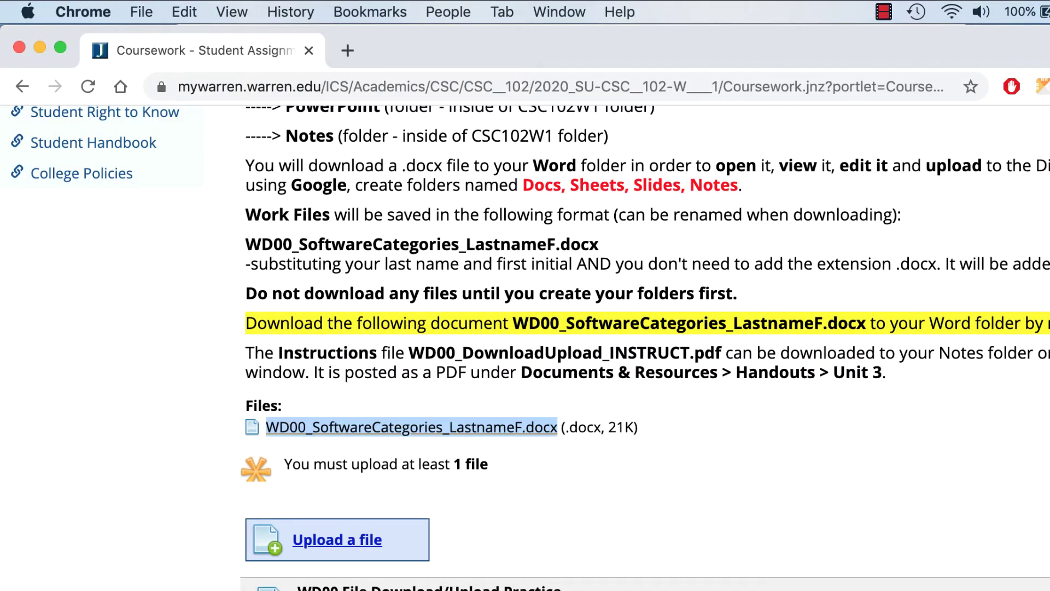
Switch to Finder, show the contents of the CSC102W1SD folder and move the window lower over the browser
{"action": "key", "text": "super+Tab"}
{"action": "scroll", "coordinate": [598, 233], "scroll_direction": "left", "scroll_amount": 5}
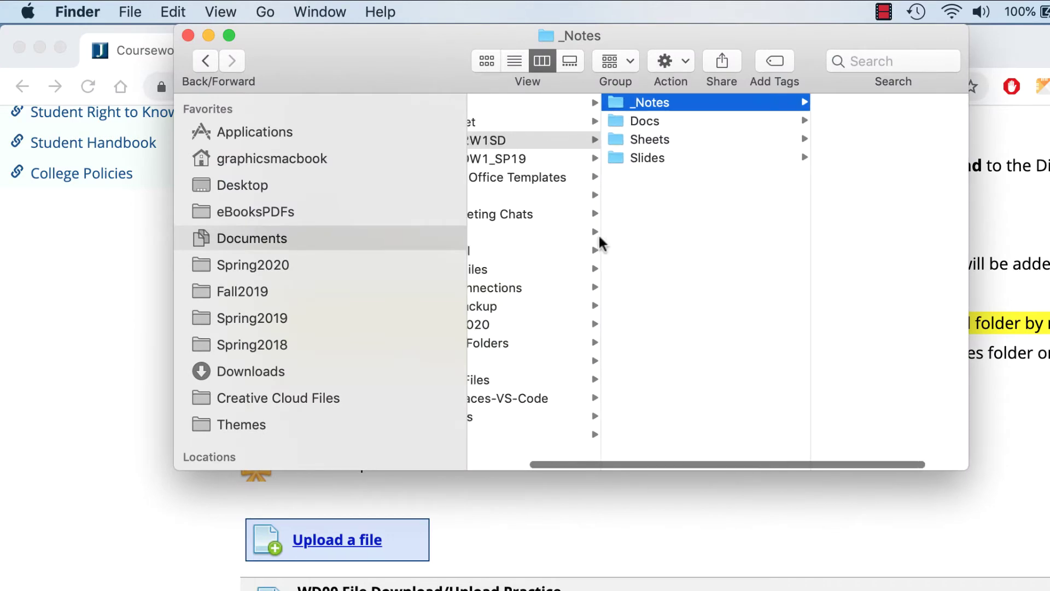
{"action": "left_click", "coordinate": [539, 139]}
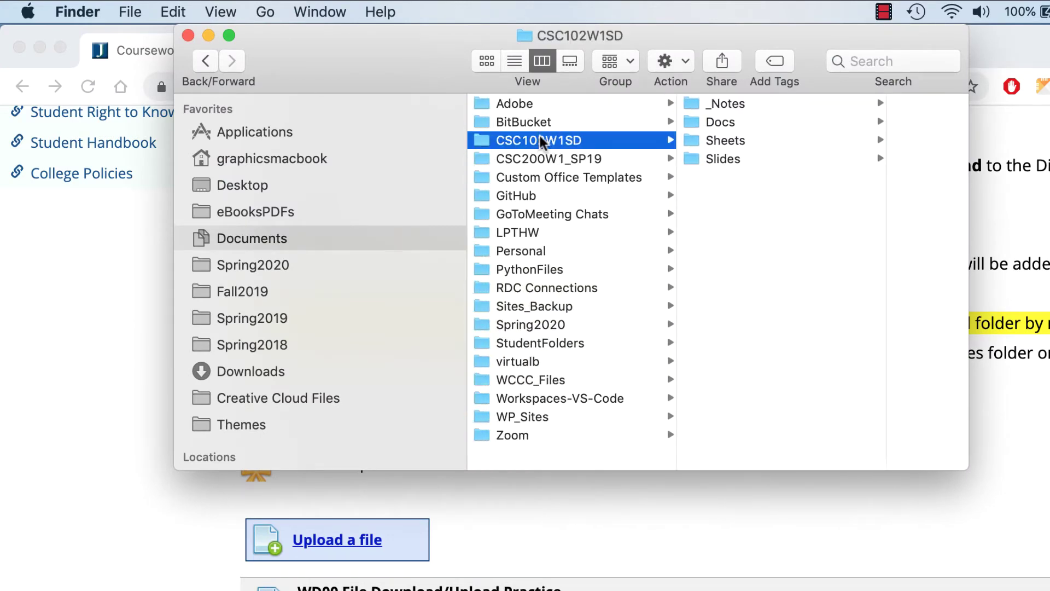
{"action": "left_click", "coordinate": [539, 139]}
{"action": "left_click_drag", "start_coordinate": [907, 42], "coordinate": [801, 293]}
Switch back to Chrome, open Google Drive in a new tab and show the folders in My Drive
{"action": "left_click", "coordinate": [485, 63]}
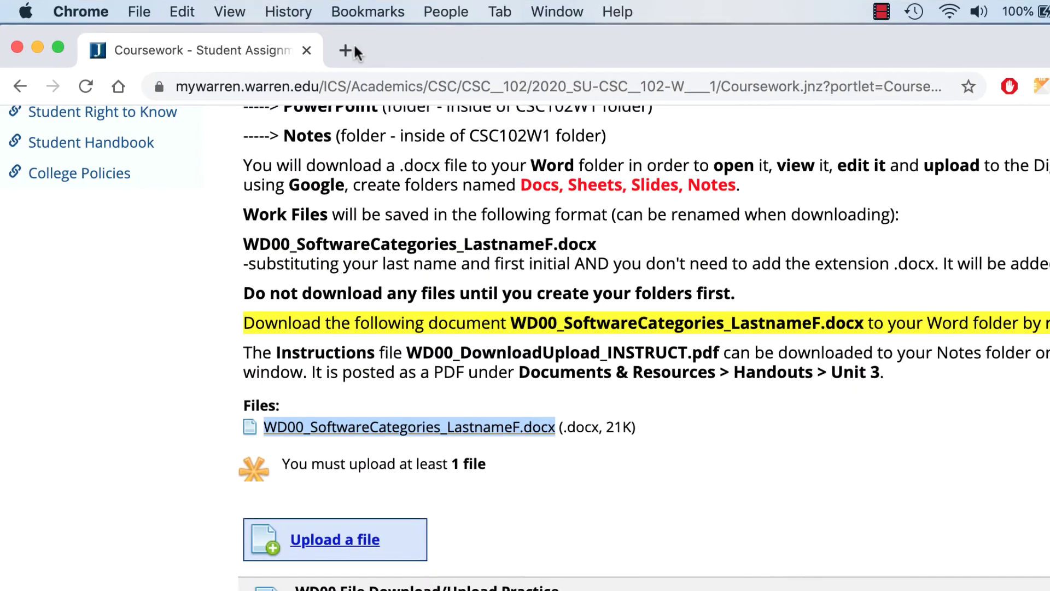
{"action": "left_click", "coordinate": [345, 49]}
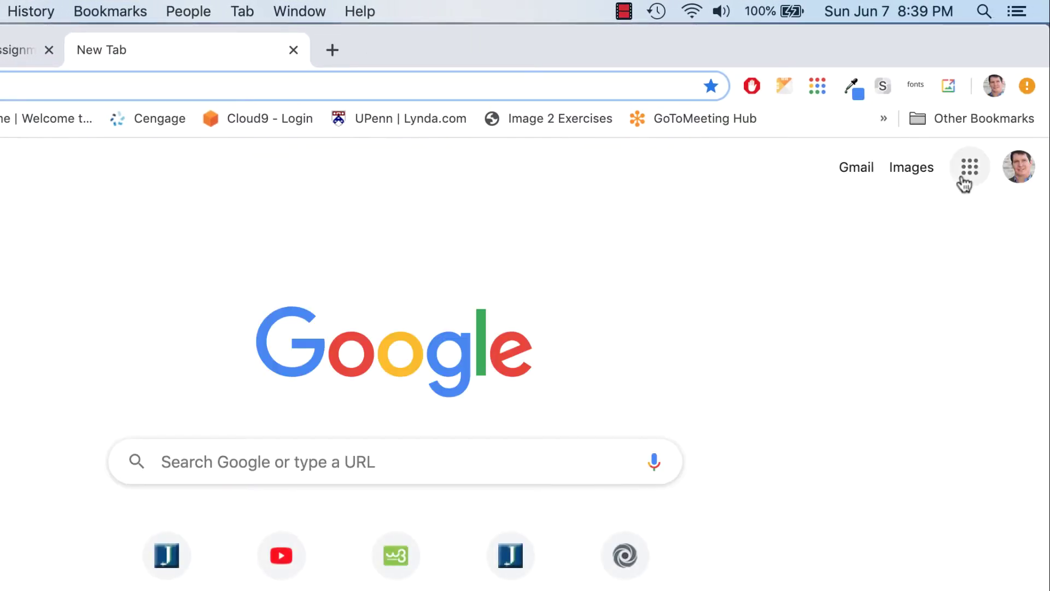
{"action": "left_click", "coordinate": [970, 170]}
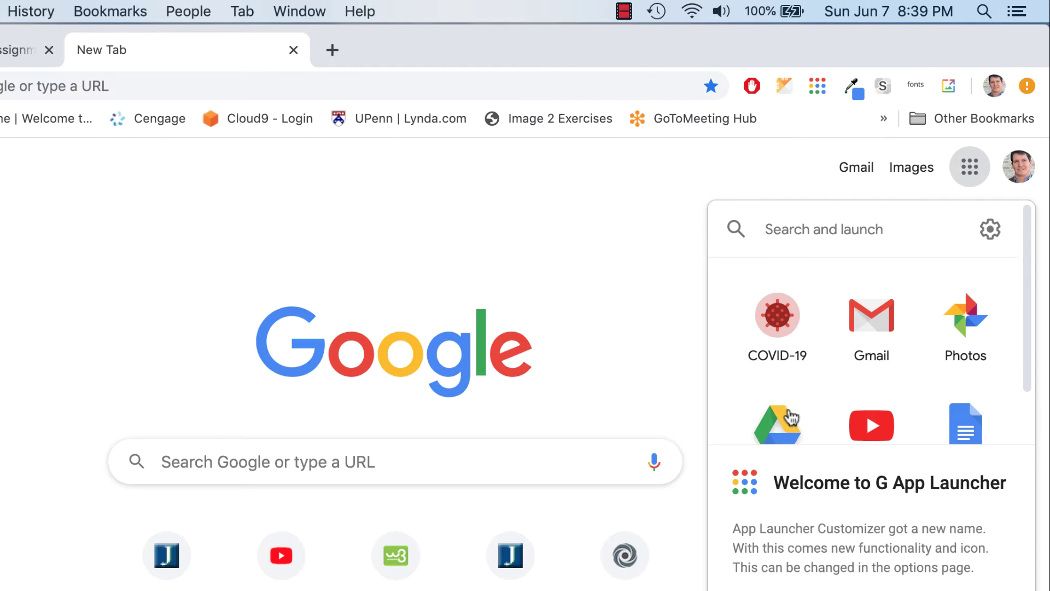
{"action": "left_click", "coordinate": [787, 416]}
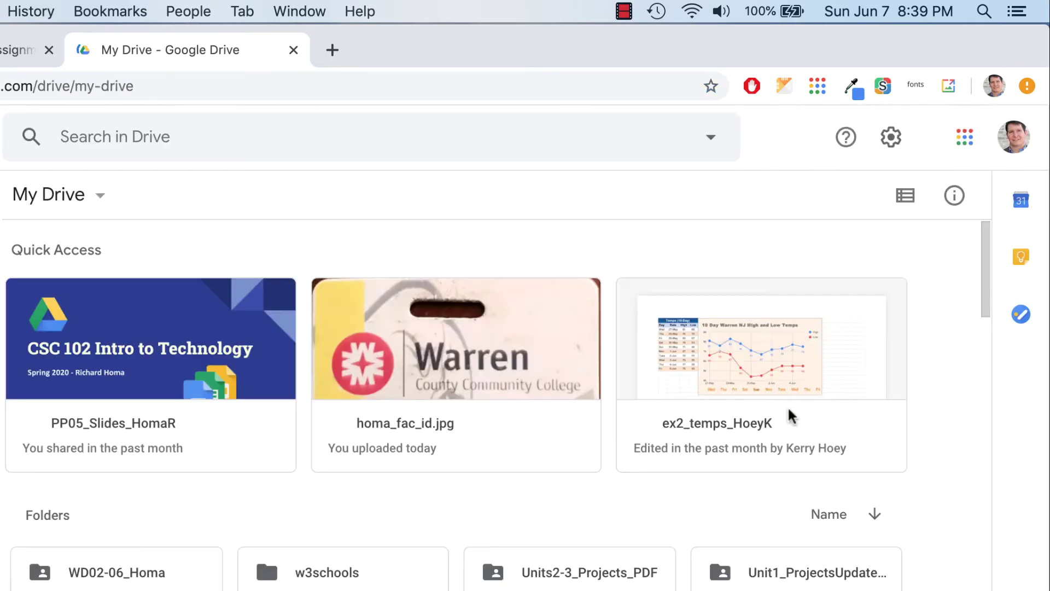
{"action": "scroll", "coordinate": [788, 409], "scroll_direction": "down", "scroll_amount": 5}
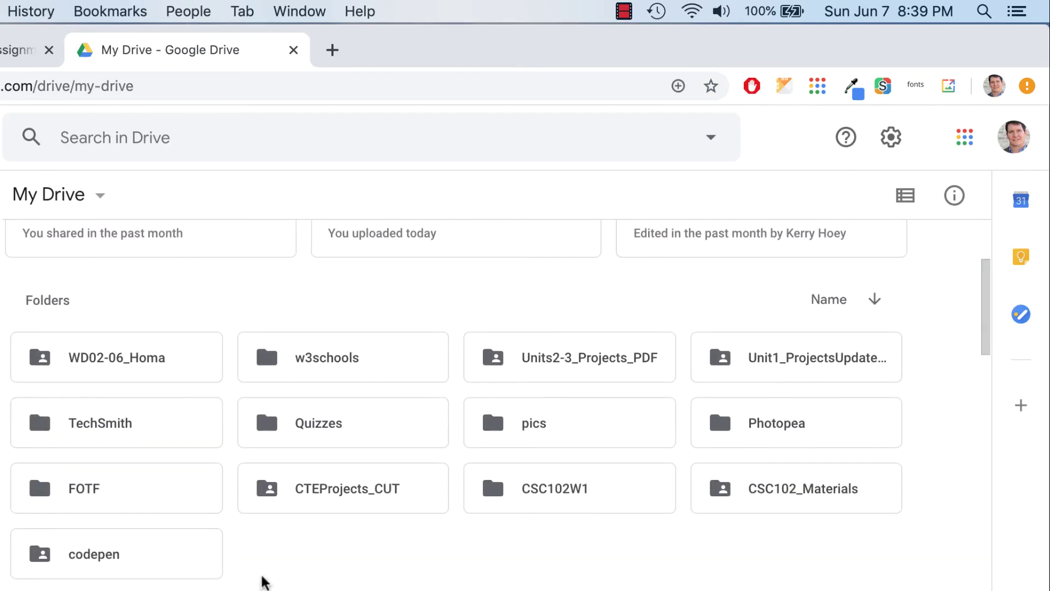
Upload the CSC102W1SD folder from the Mac's Documents in Finder into My Drive
{"action": "key", "text": "super+Tab"}
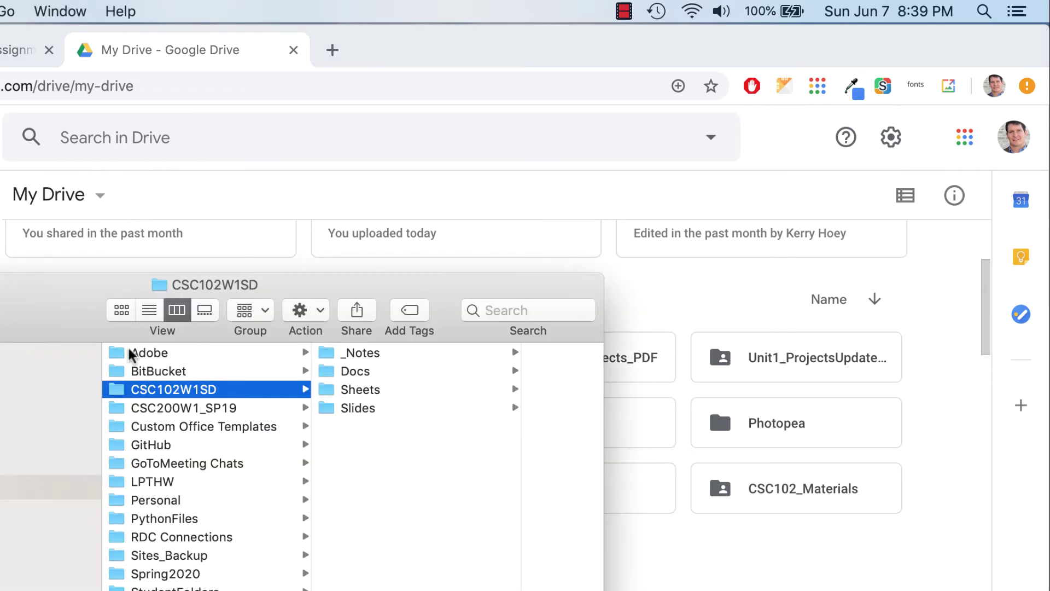
{"action": "left_click_drag", "start_coordinate": [99, 298], "coordinate": [43, 325]}
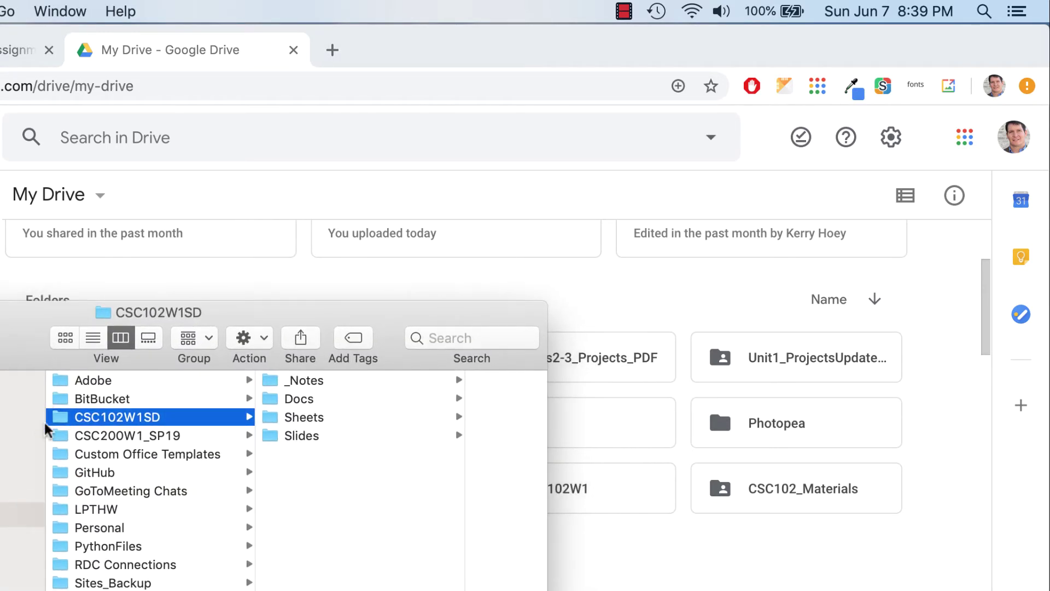
{"action": "left_click_drag", "start_coordinate": [59, 423], "coordinate": [618, 569]}
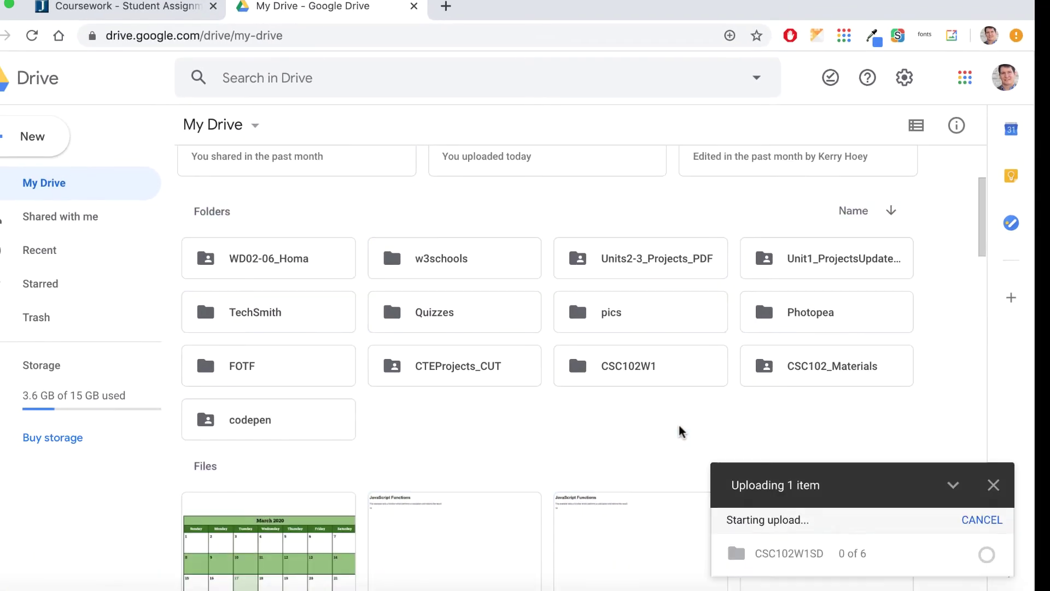
Open WD00_SoftwareCategories_LastnameF.docx from the uploaded CSC102W1SD > Docs folder in Google Docs
{"action": "double_click", "coordinate": [634, 362]}
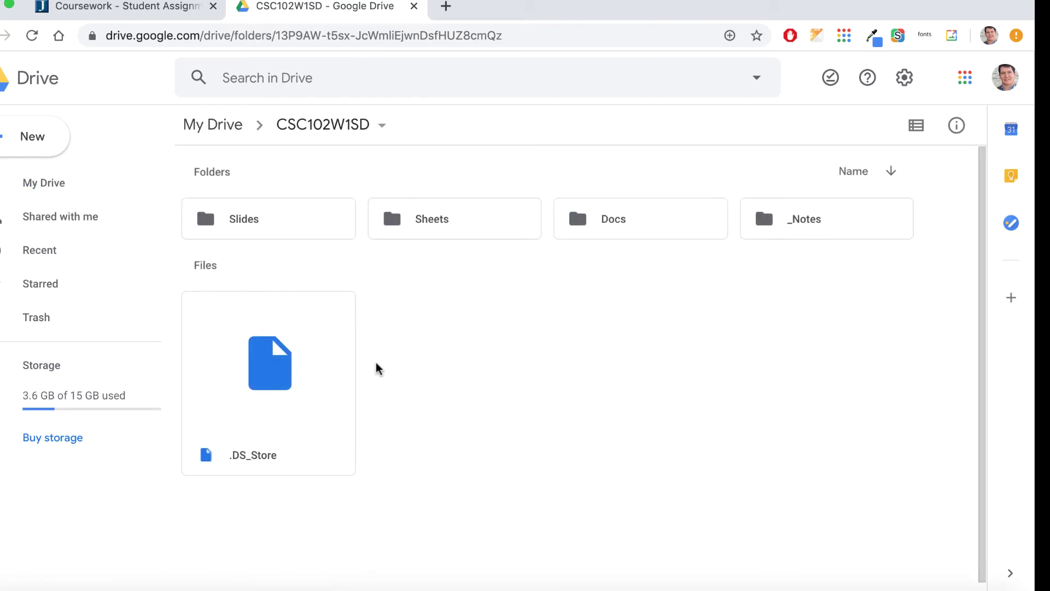
{"action": "double_click", "coordinate": [621, 223]}
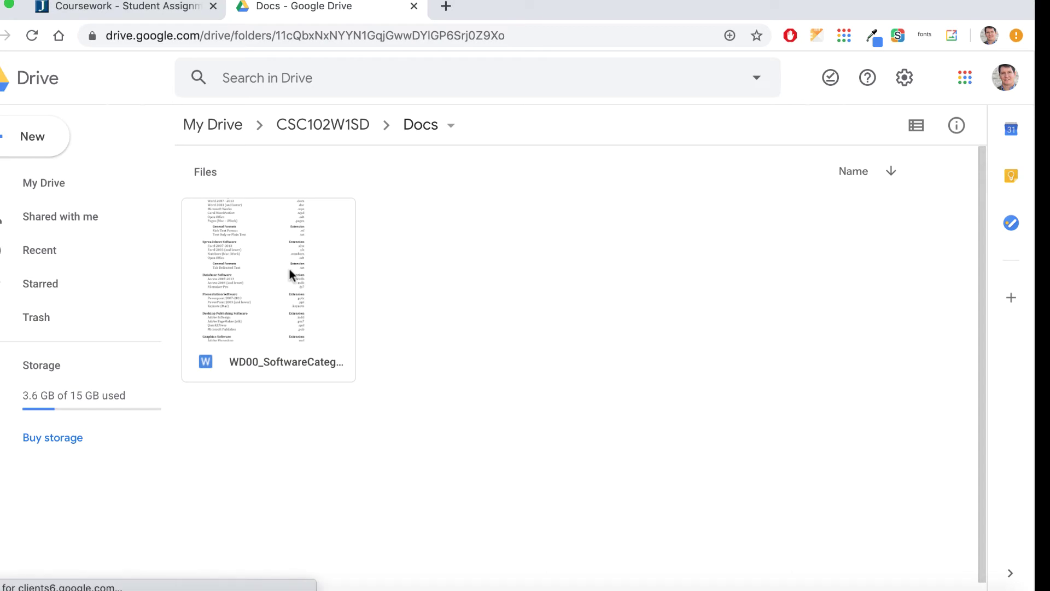
{"action": "double_click", "coordinate": [289, 267]}
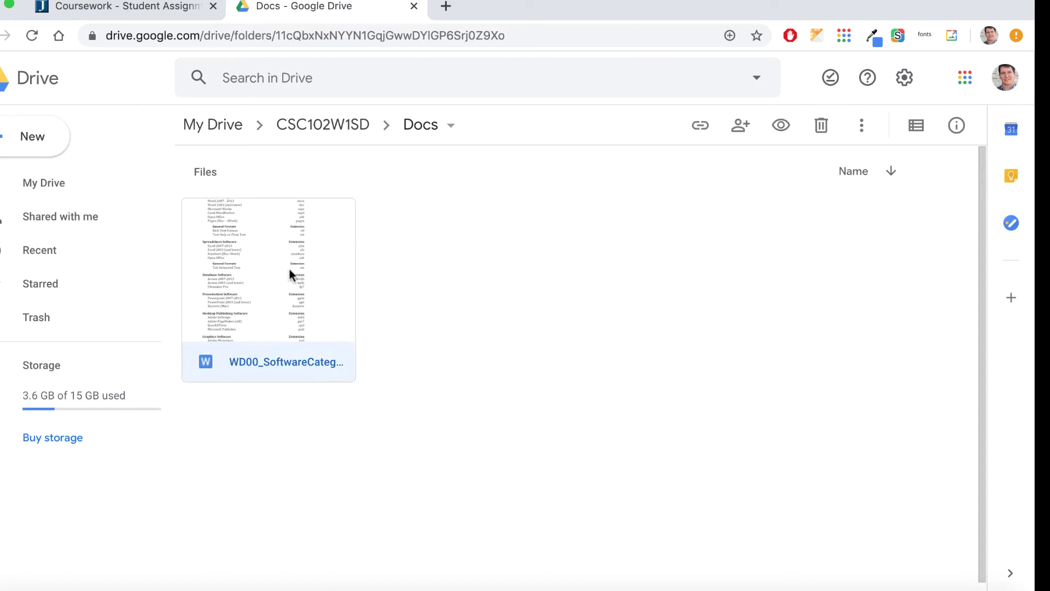
{"action": "left_click", "coordinate": [519, 75]}
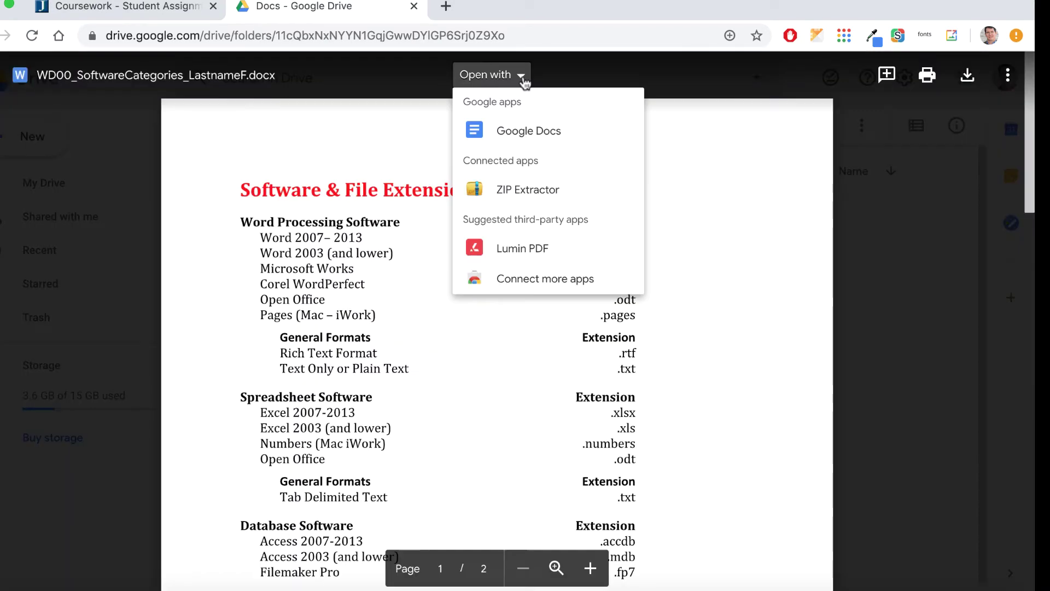
{"action": "left_click", "coordinate": [523, 125]}
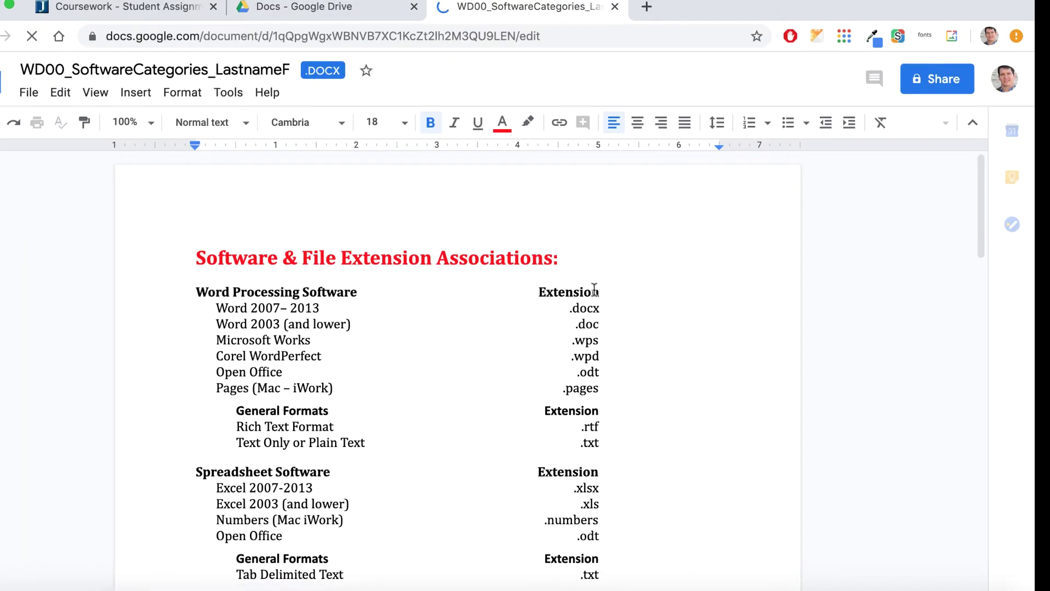
{"action": "scroll", "coordinate": [618, 268], "scroll_direction": "down", "scroll_amount": 5}
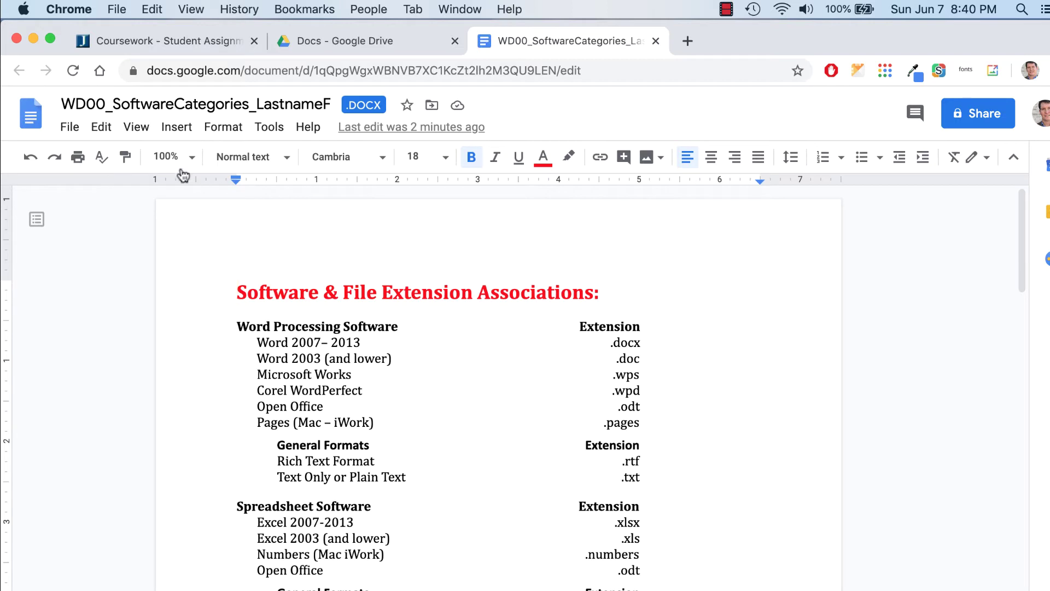
Save the .docx as a Google Docs file and replace LastnameF in its title with the student's last name and first initial
{"action": "left_click", "coordinate": [70, 129]}
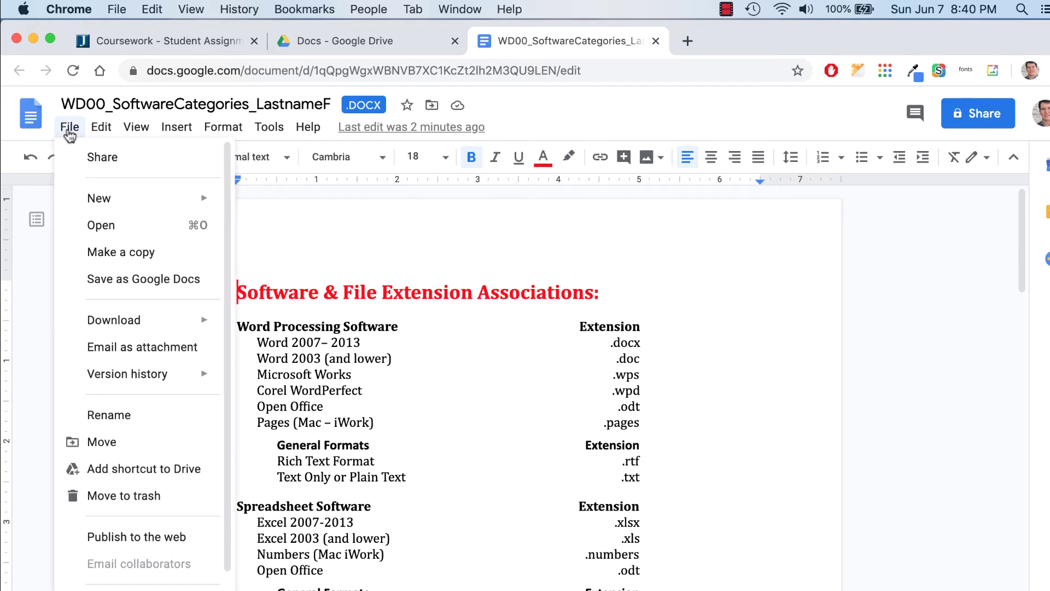
{"action": "left_click", "coordinate": [103, 285]}
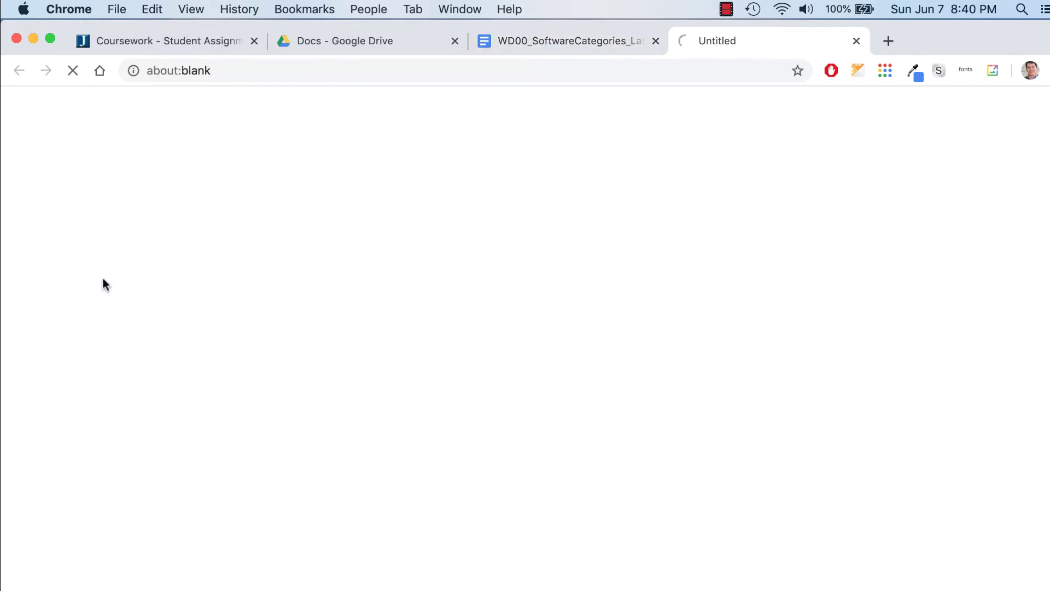
{"action": "left_click", "coordinate": [298, 100]}
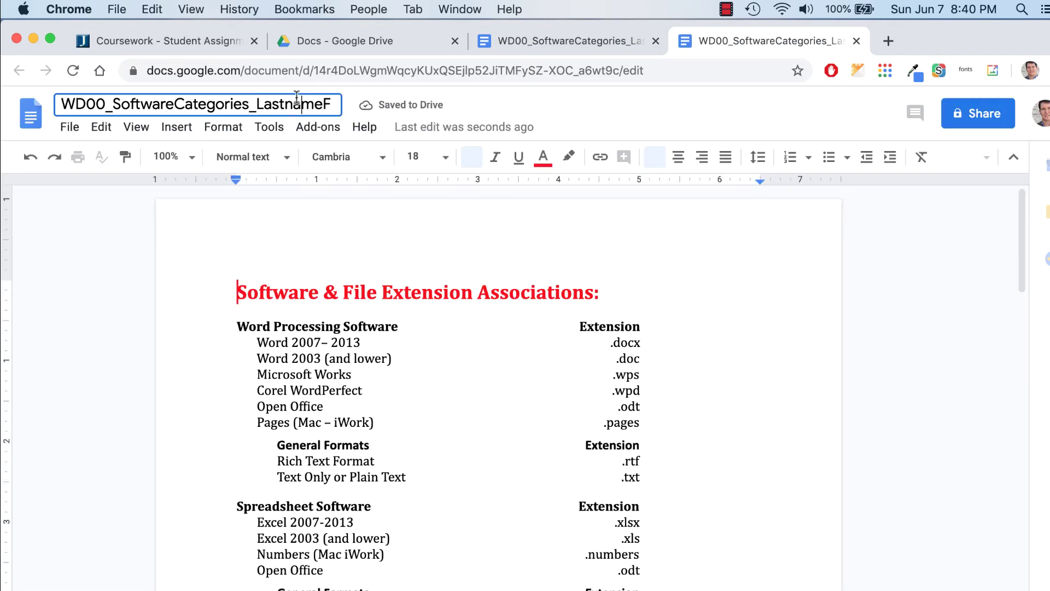
{"action": "left_click_drag", "start_coordinate": [257, 101], "coordinate": [334, 103]}
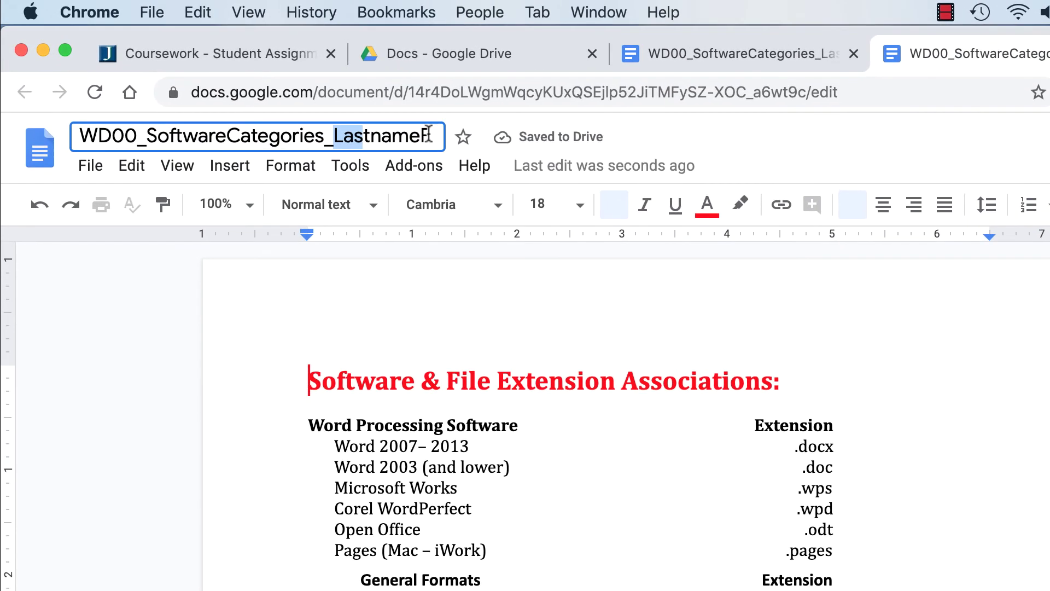
{"action": "left_click_drag", "start_coordinate": [426, 133], "coordinate": [426, 133]}
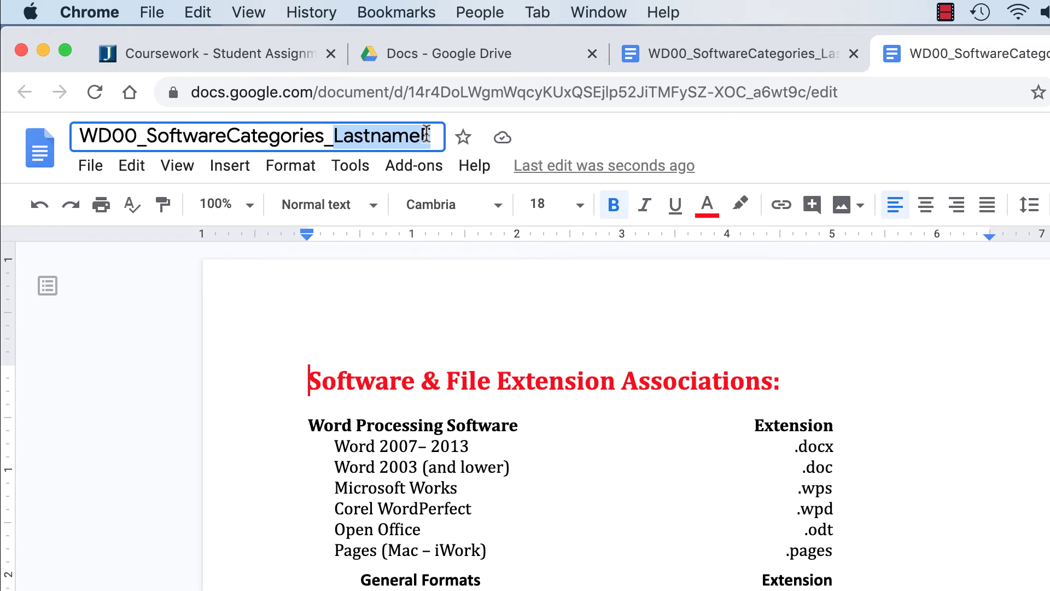
{"action": "type", "text": "HomaR"}
{"action": "key", "text": "Return"}
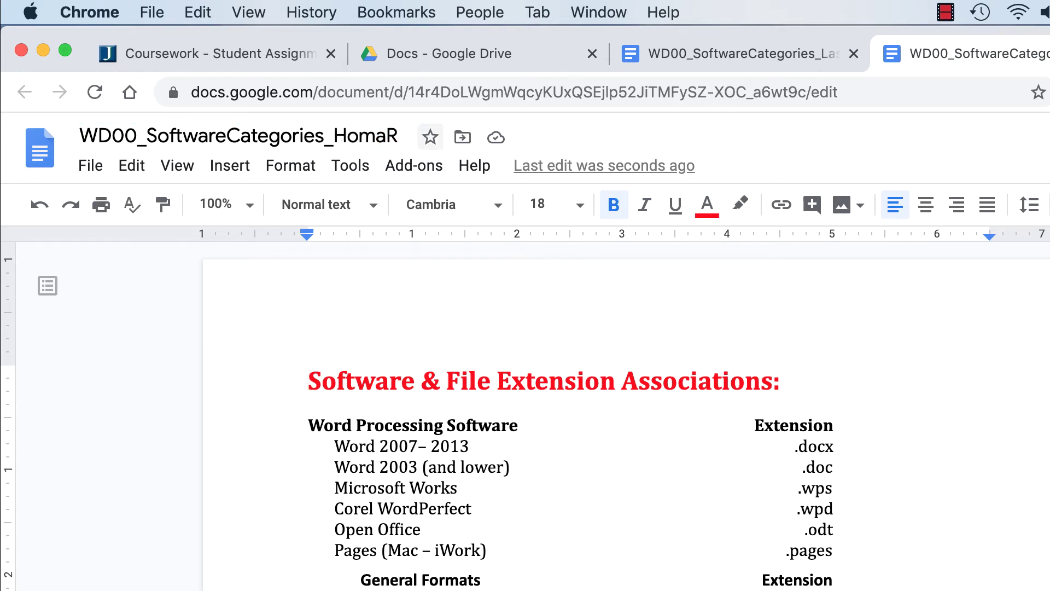
Close the original .docx document's tab and color the heading "Software & File Extension Associations:" purple
{"action": "left_click", "coordinate": [853, 54]}
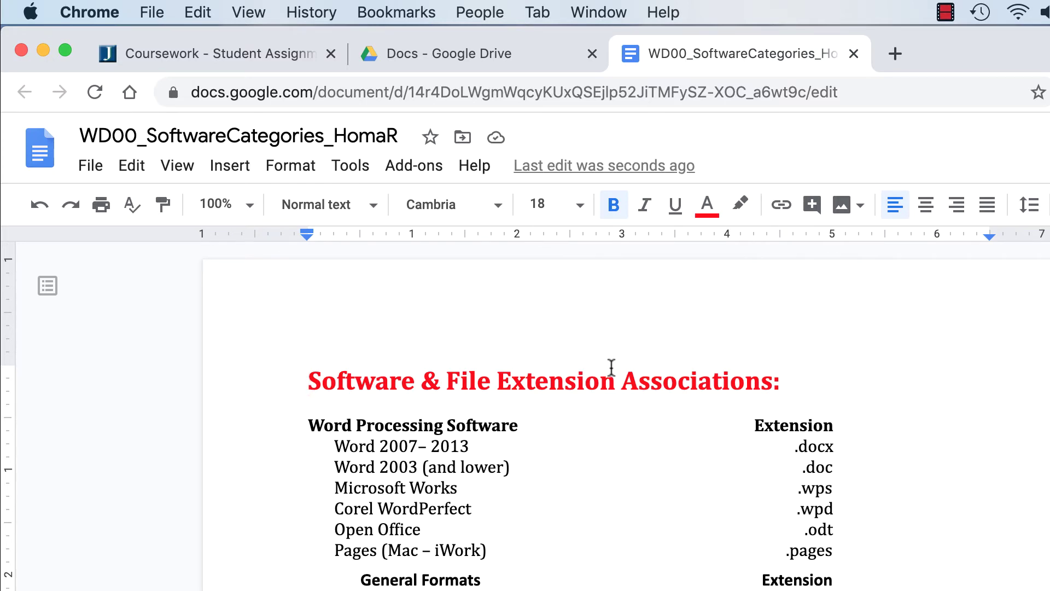
{"action": "left_click_drag", "start_coordinate": [308, 380], "coordinate": [787, 375]}
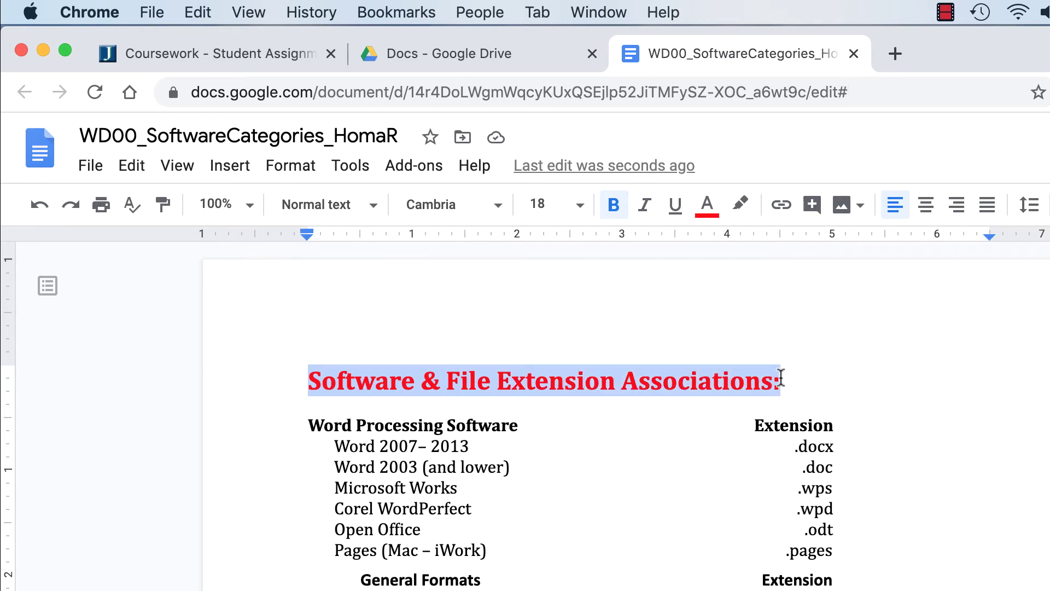
{"action": "left_click", "coordinate": [707, 205]}
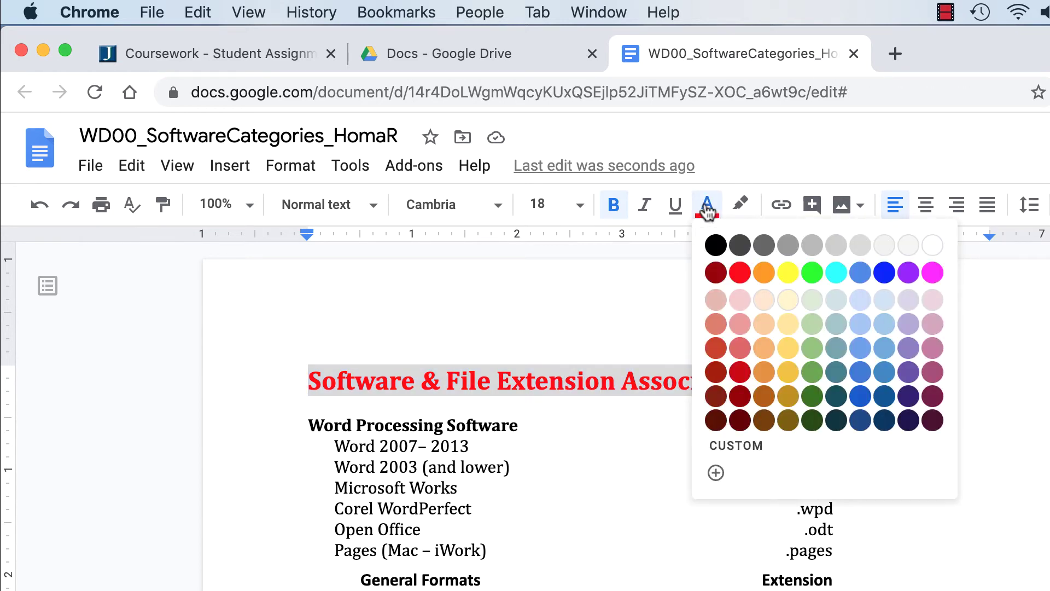
{"action": "left_click", "coordinate": [907, 271]}
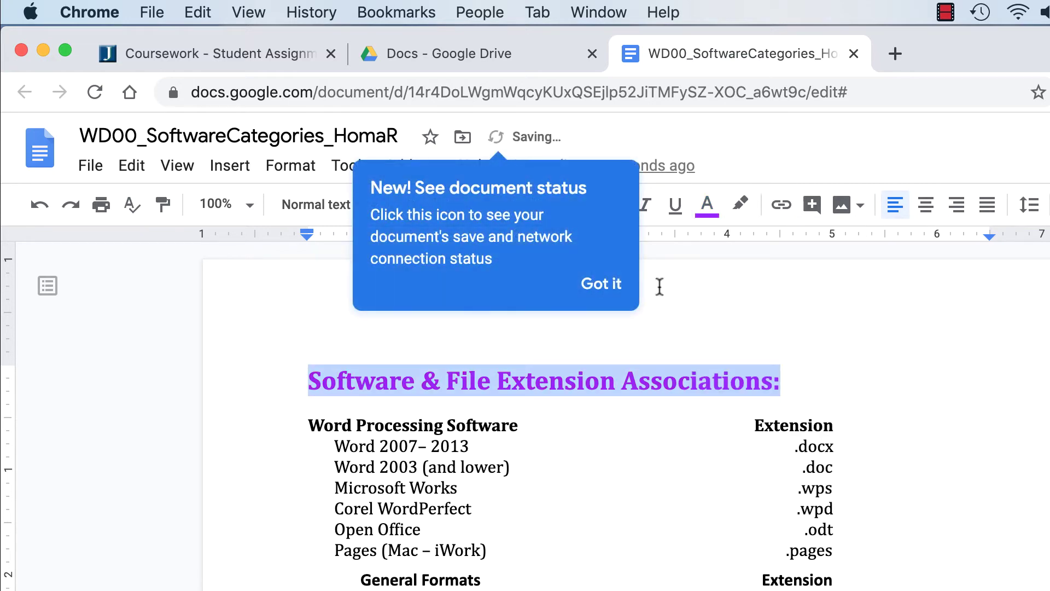
{"action": "left_click", "coordinate": [612, 284]}
{"action": "left_click", "coordinate": [886, 392]}
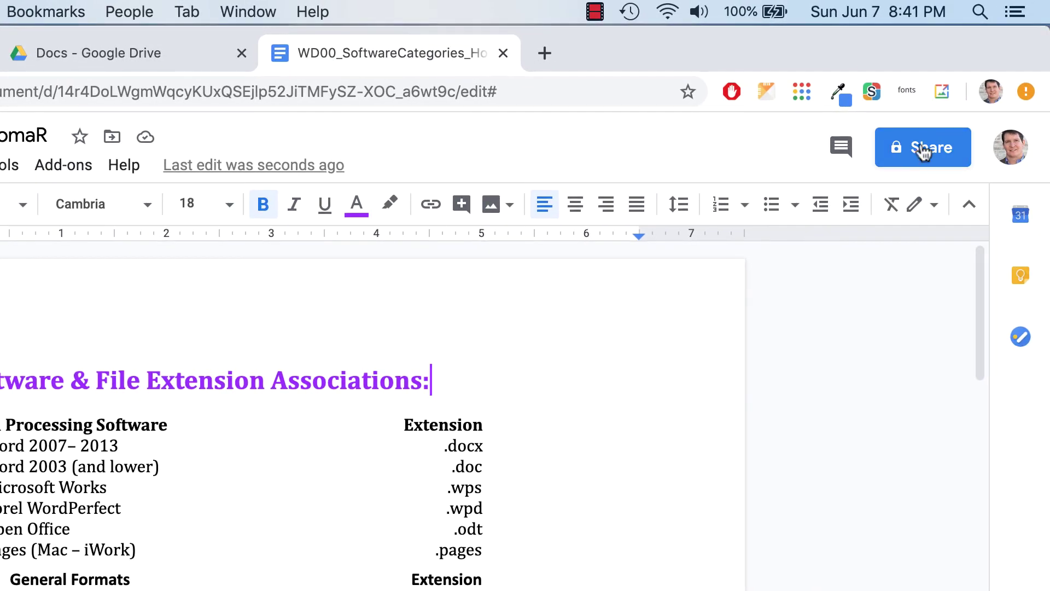
Share the document with anyone with the link as Viewer, and copy the link
{"action": "left_click", "coordinate": [964, 146]}
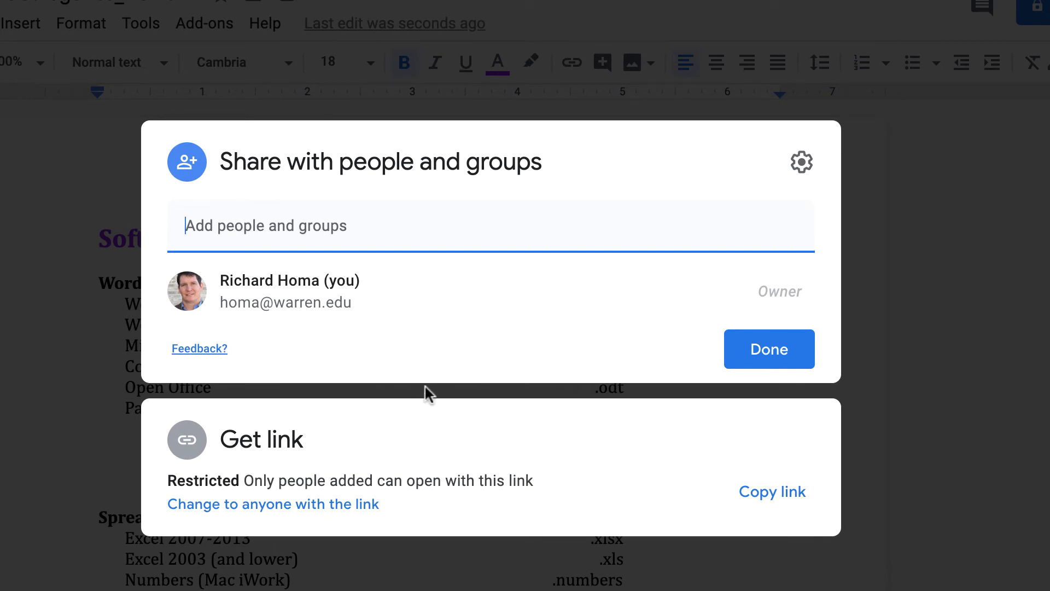
{"action": "left_click", "coordinate": [256, 504]}
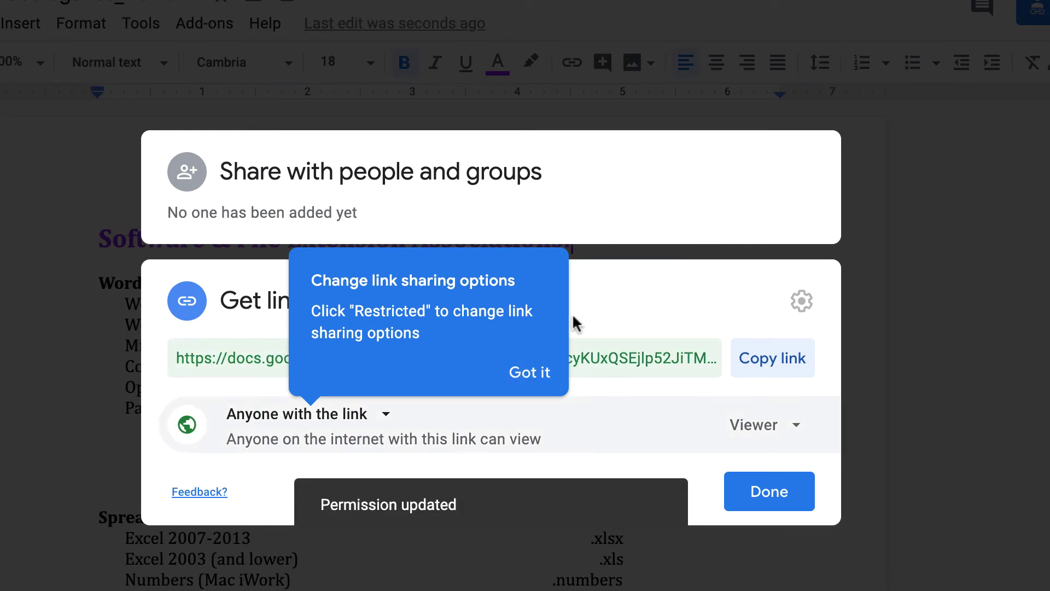
{"action": "left_click", "coordinate": [531, 374]}
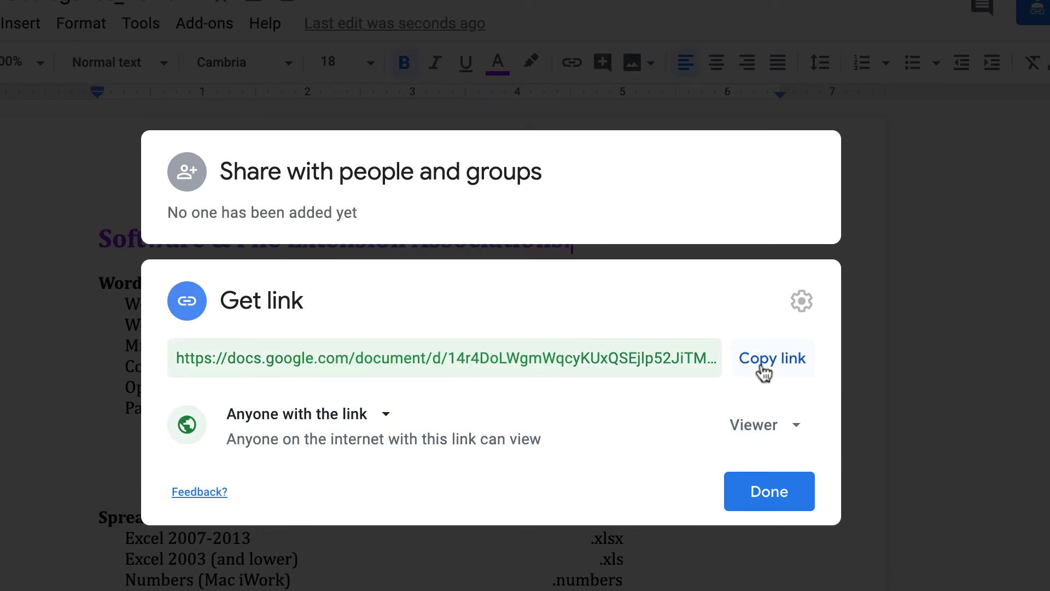
{"action": "left_click", "coordinate": [774, 424]}
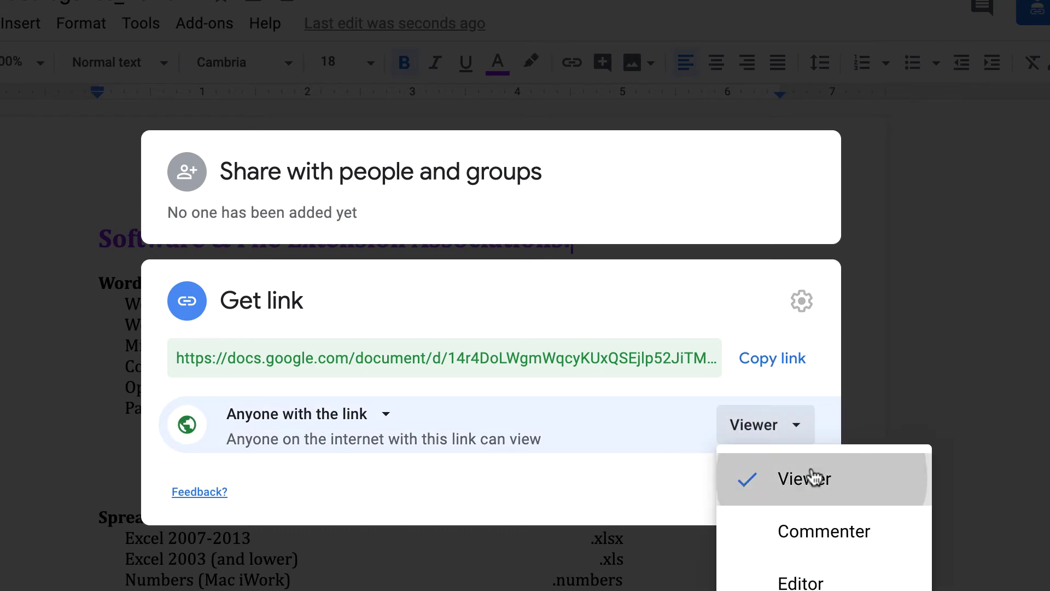
{"action": "left_click", "coordinate": [785, 475]}
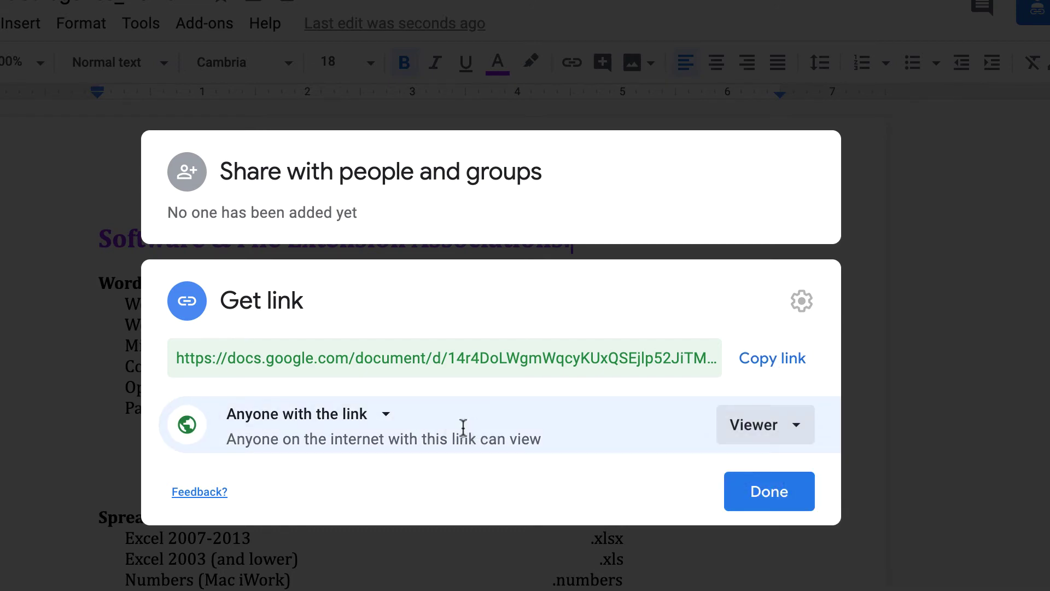
{"action": "left_click", "coordinate": [775, 363]}
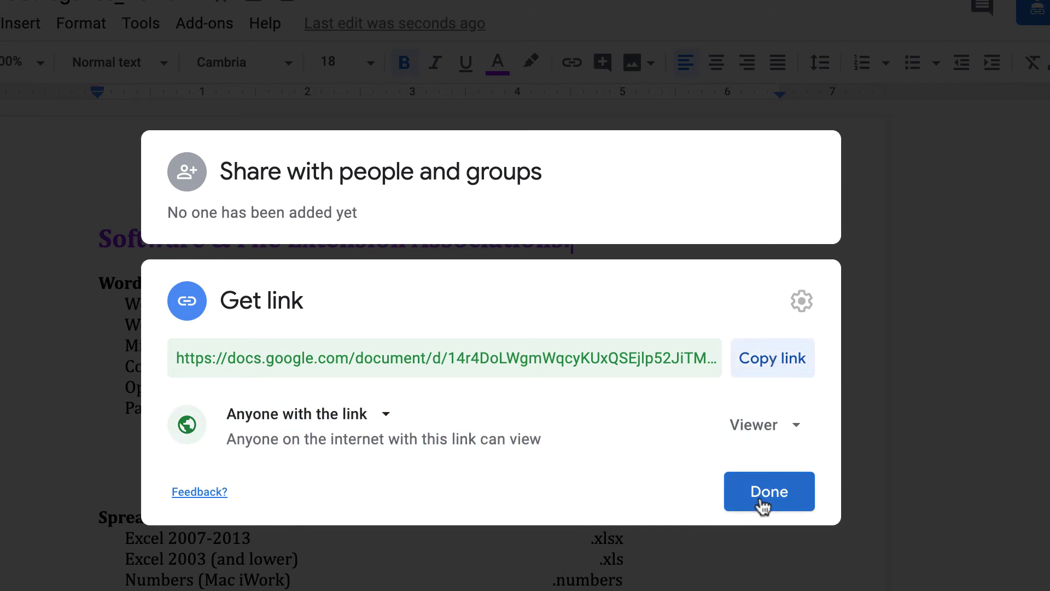
{"action": "left_click", "coordinate": [765, 504]}
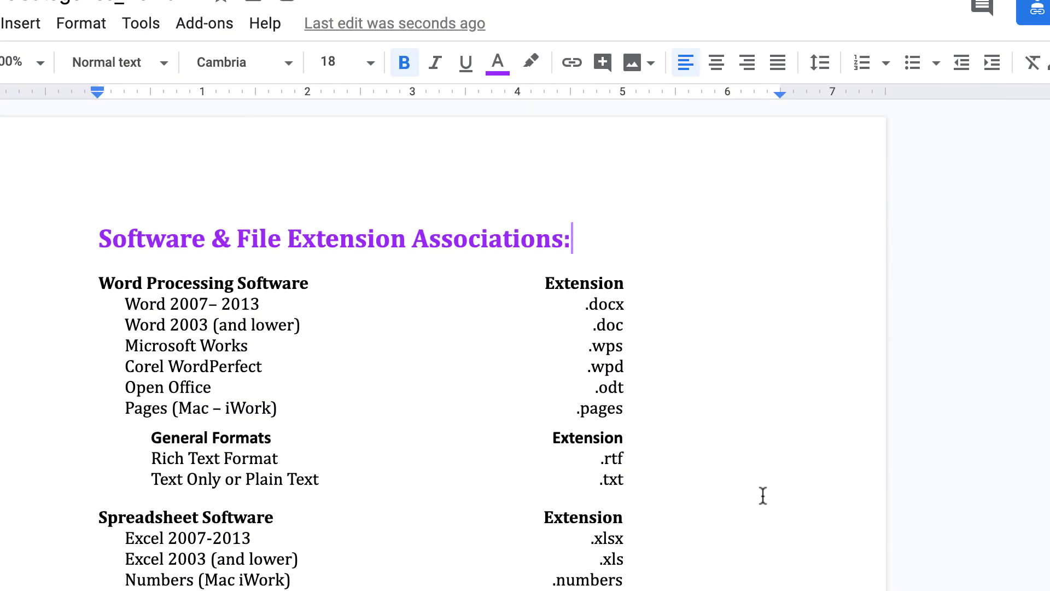
Return to the WD00 File Download/Upload Practice exercise in Coursework and start a new comment
{"action": "left_click", "coordinate": [248, 53]}
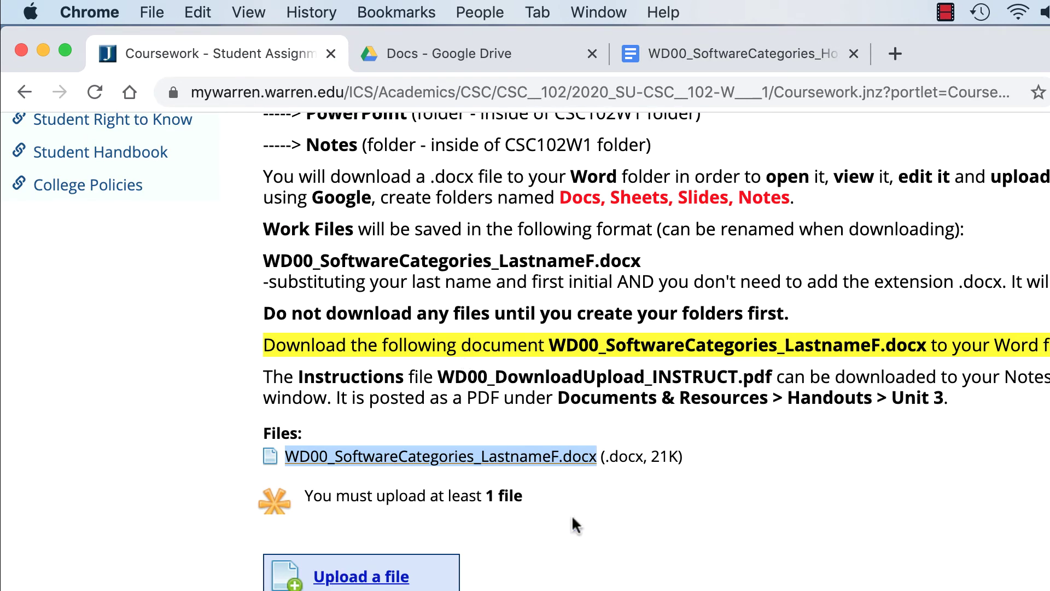
{"action": "scroll", "coordinate": [575, 525], "scroll_direction": "up", "scroll_amount": 10}
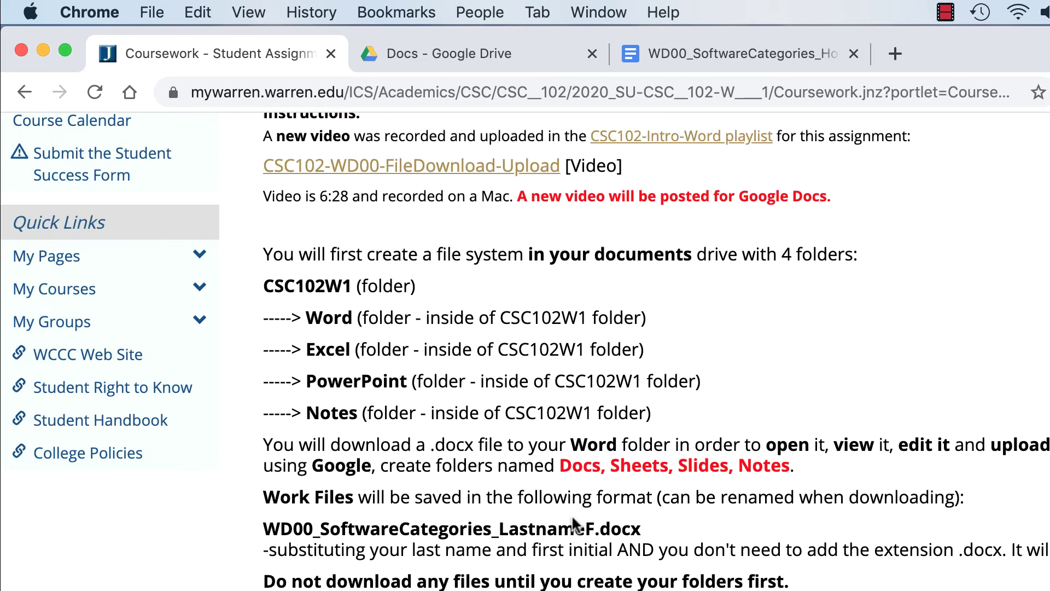
{"action": "scroll", "coordinate": [575, 525], "scroll_direction": "up", "scroll_amount": 3}
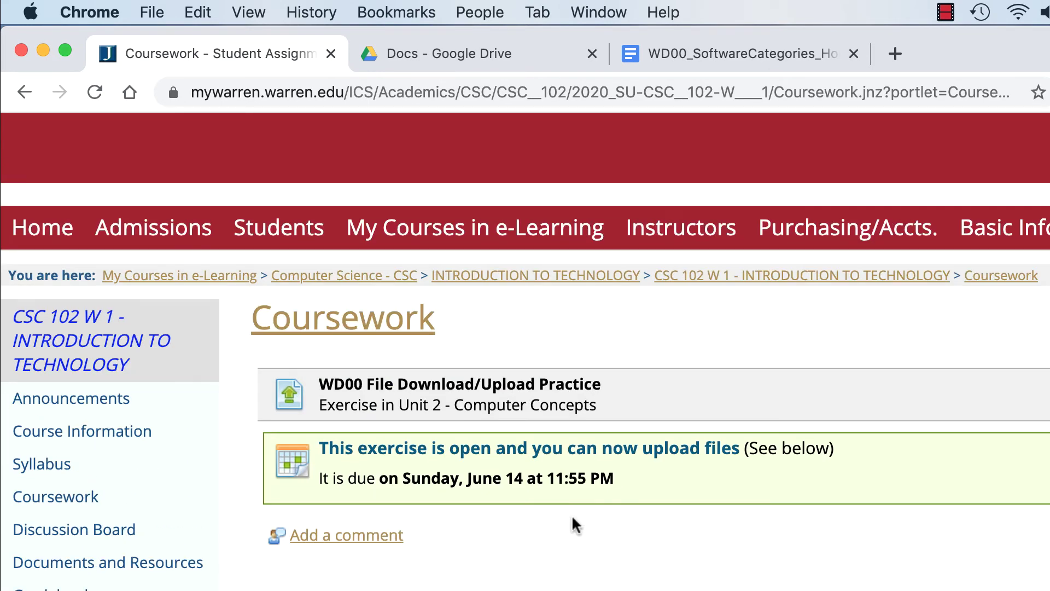
{"action": "scroll", "coordinate": [576, 525], "scroll_direction": "down", "scroll_amount": 3}
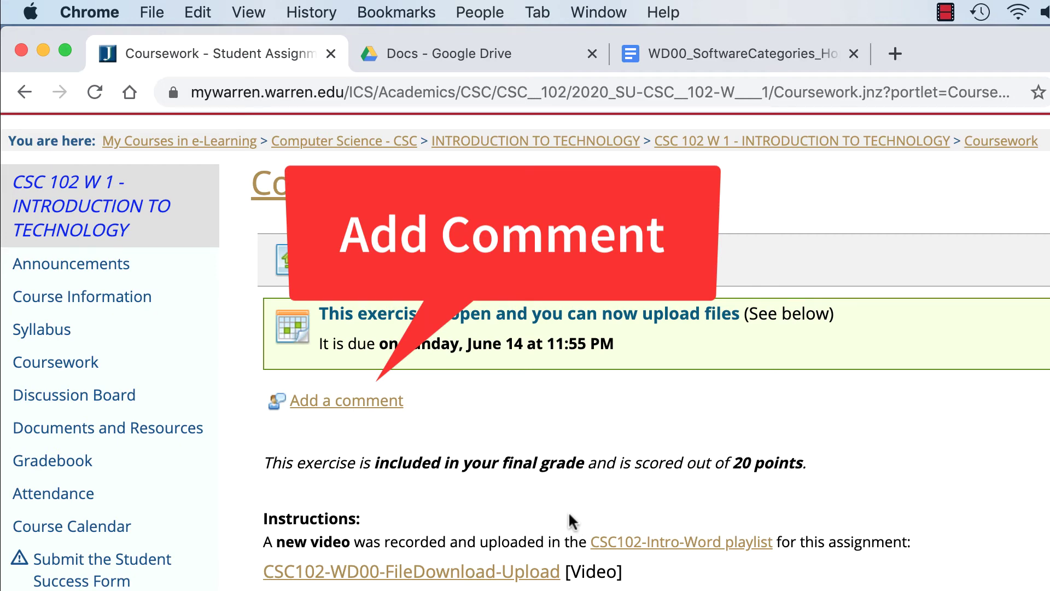
{"action": "left_click", "coordinate": [358, 403]}
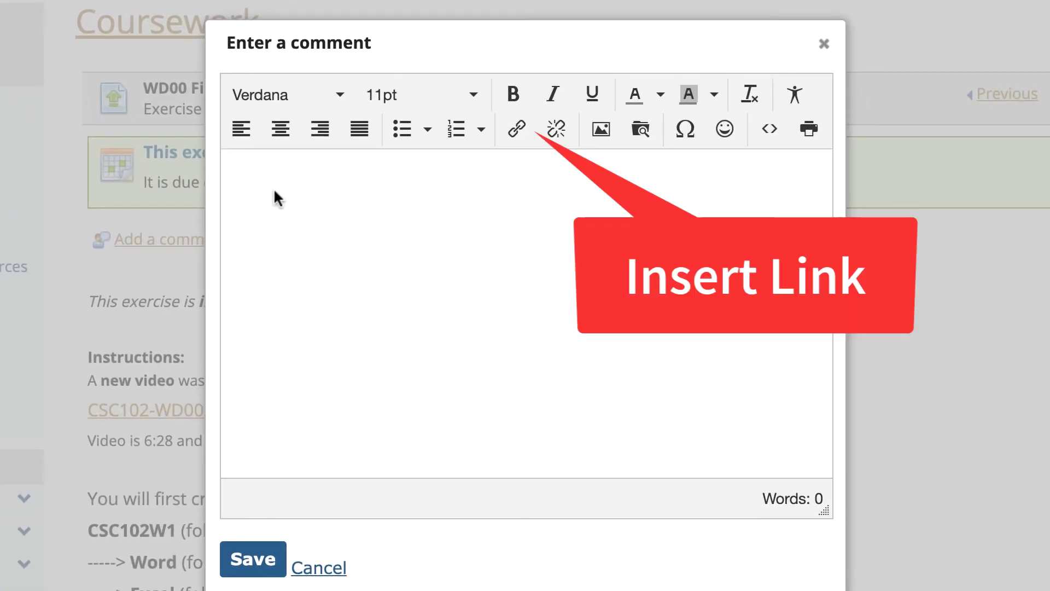
Insert the copied Google Docs sharing link into the comment with its target set to New window, and save the comment
{"action": "left_click", "coordinate": [519, 136]}
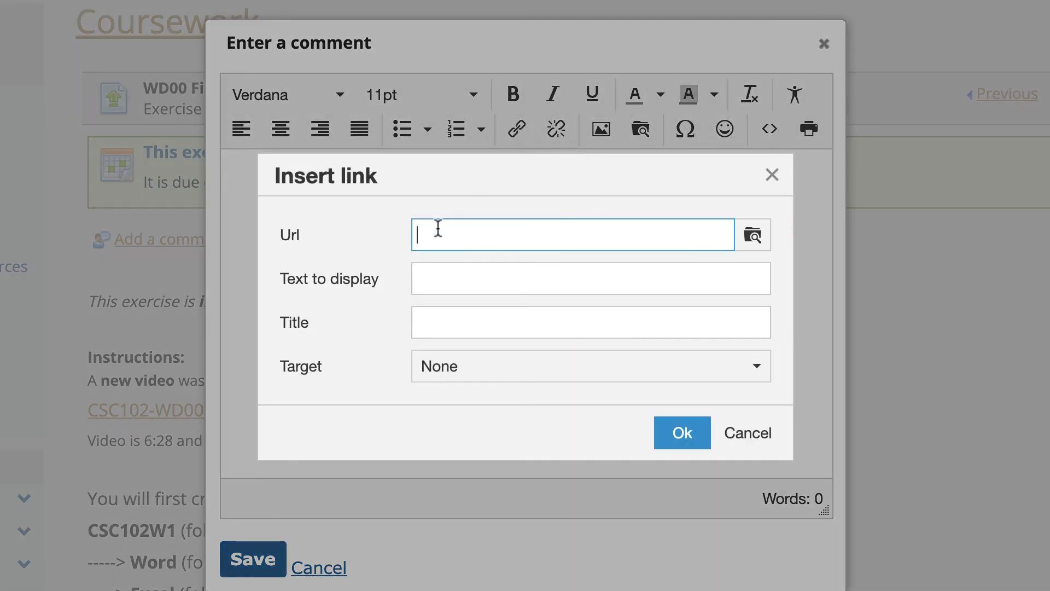
{"action": "key", "text": "ctrl+v"}
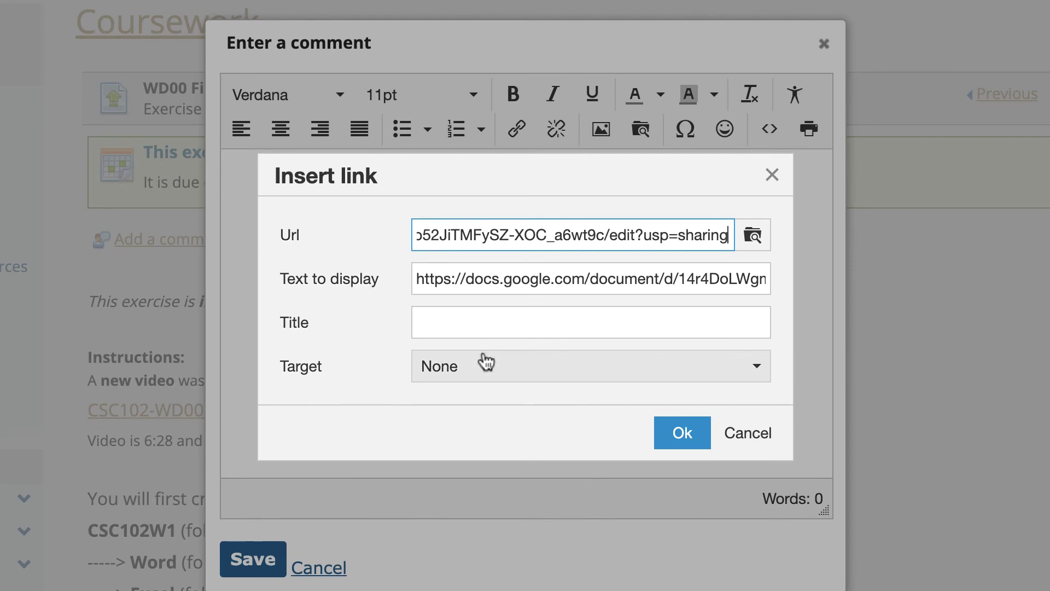
{"action": "left_click", "coordinate": [485, 374]}
{"action": "left_click", "coordinate": [483, 438]}
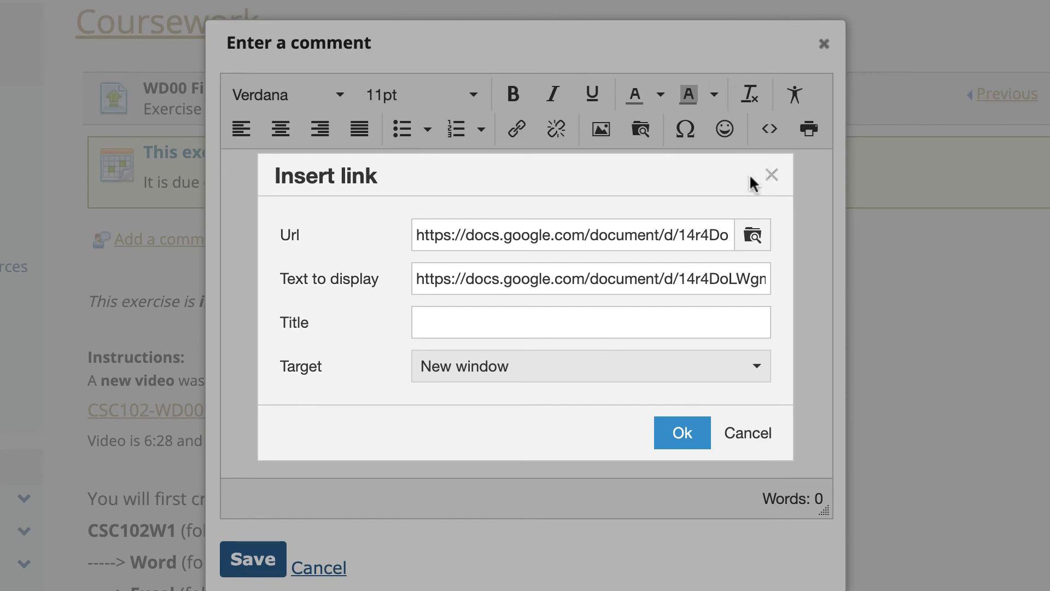
{"action": "left_click", "coordinate": [676, 444]}
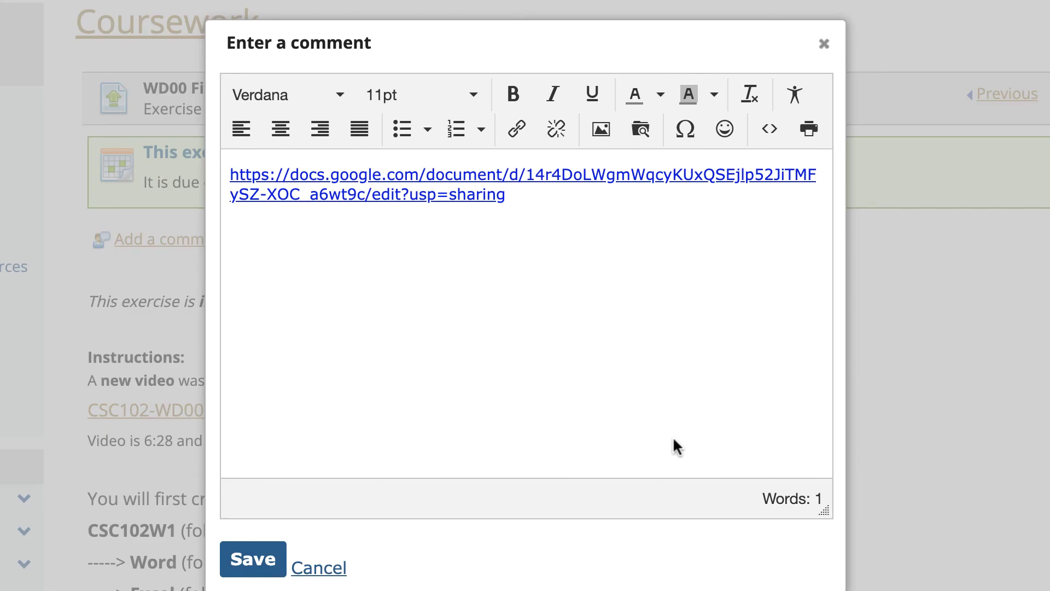
{"action": "left_click", "coordinate": [253, 559]}
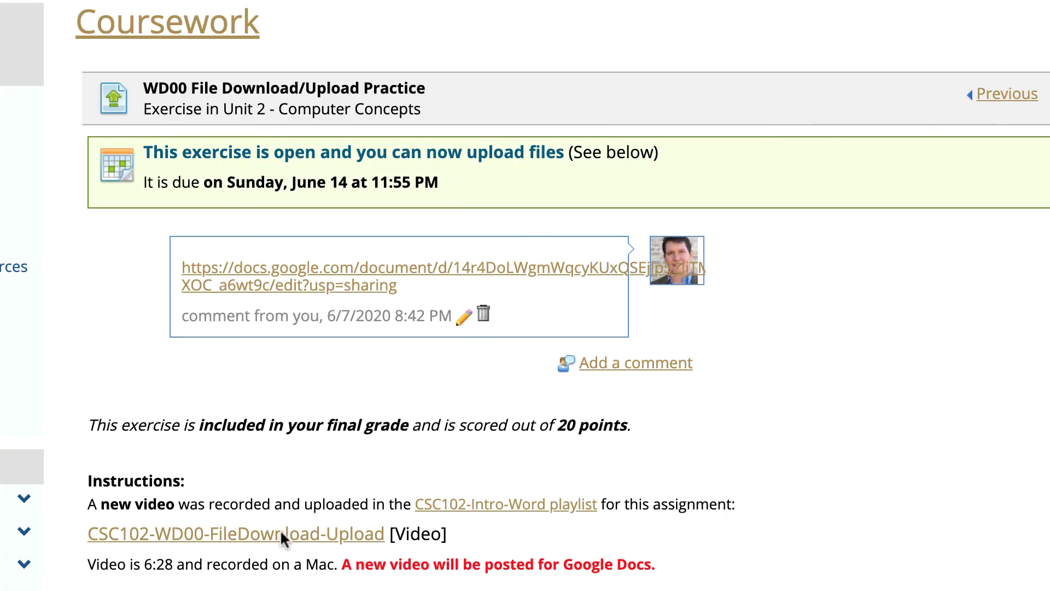
Test the document link in the saved comment, then return to the Coursework page
{"action": "left_click", "coordinate": [567, 268]}
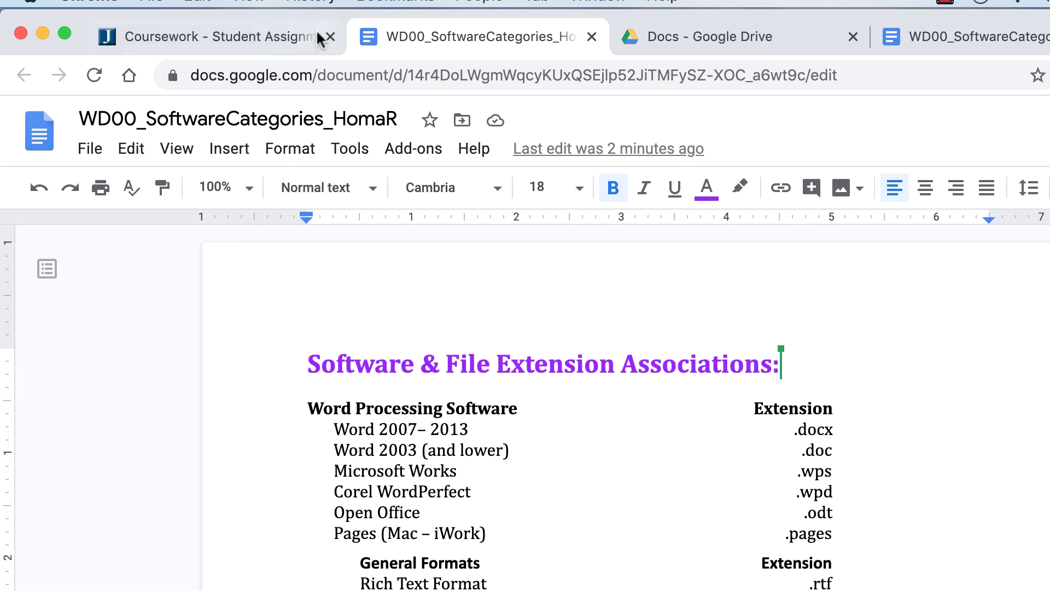
{"action": "left_click", "coordinate": [258, 36]}
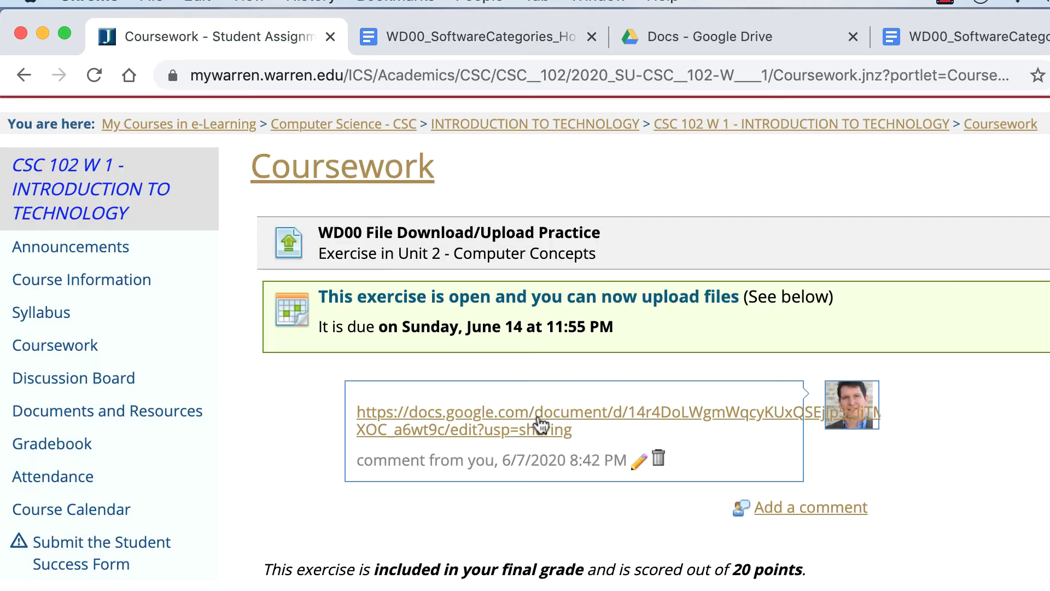
Review the exercise page, from the submitted link comment through the folder instructions to the file upload requirement
{"action": "scroll", "coordinate": [545, 563], "scroll_direction": "down", "scroll_amount": 7}
{"action": "scroll", "coordinate": [545, 562], "scroll_direction": "down", "scroll_amount": 7}
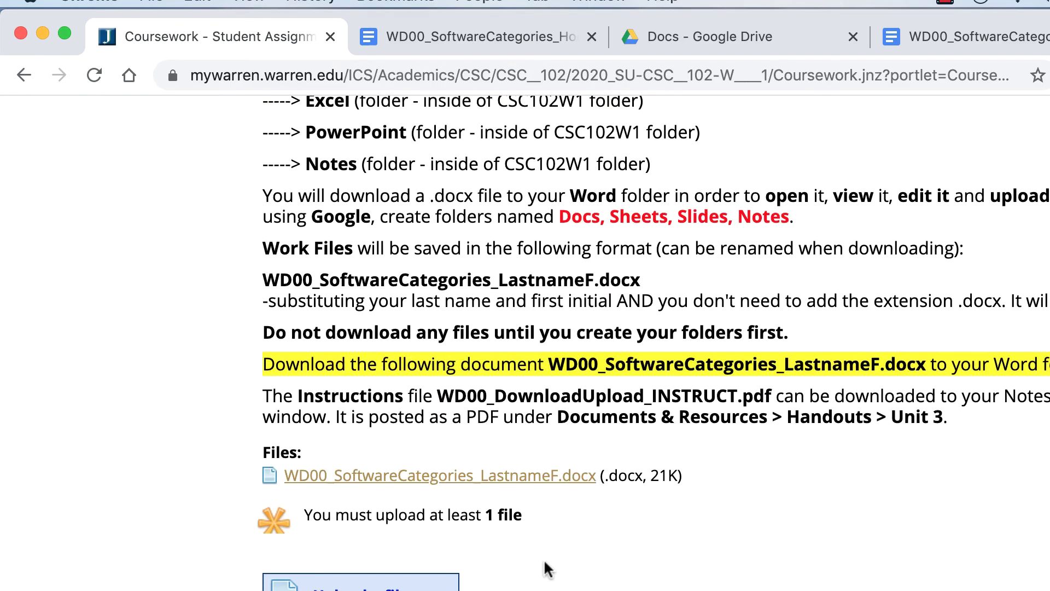
{"action": "scroll", "coordinate": [655, 552], "scroll_direction": "up", "scroll_amount": 9}
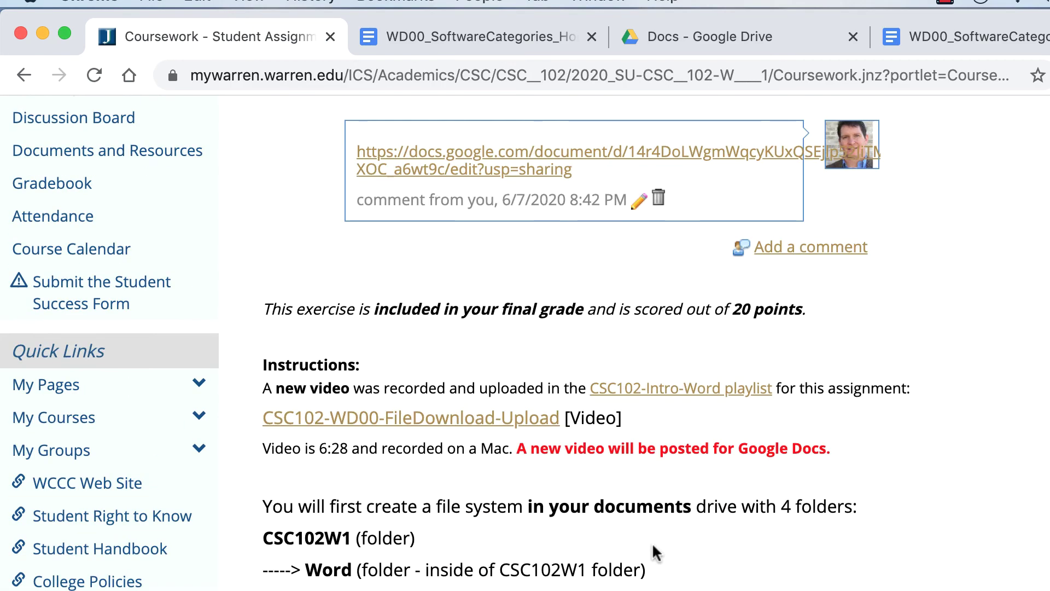
{"action": "scroll", "coordinate": [655, 552], "scroll_direction": "down", "scroll_amount": 8}
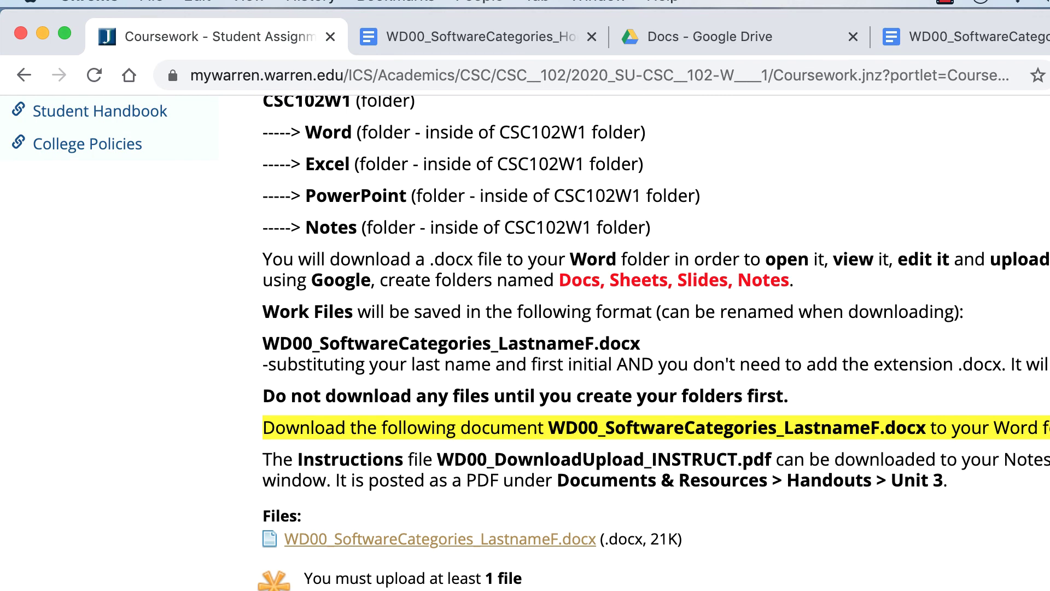
{"action": "scroll", "coordinate": [614, 570], "scroll_direction": "up", "scroll_amount": 10}
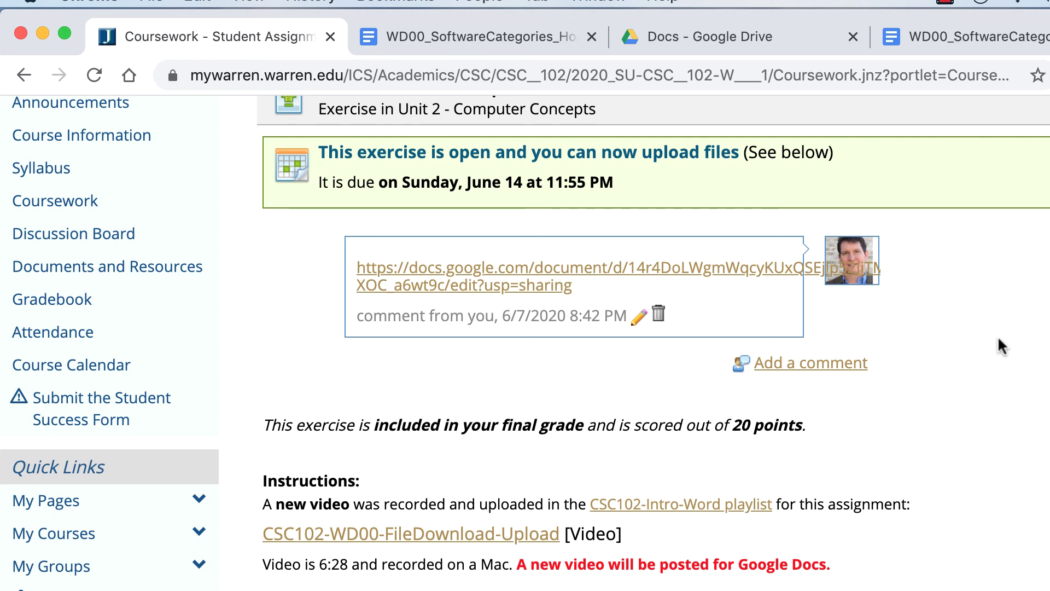
{"action": "scroll", "coordinate": [1015, 384], "scroll_direction": "up", "scroll_amount": 3}
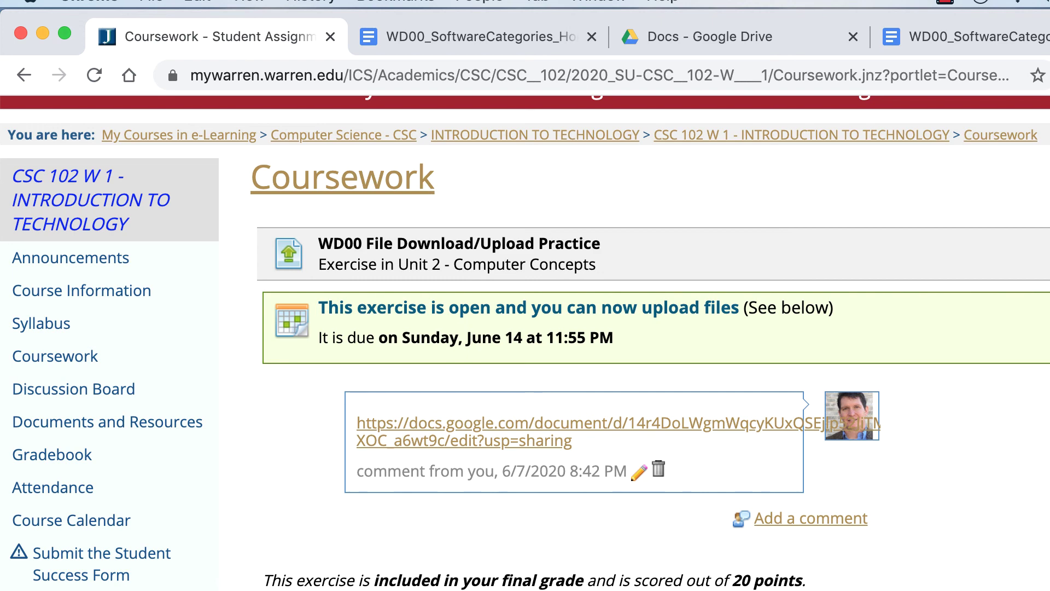
{"action": "scroll", "coordinate": [525, 342], "scroll_direction": "down", "scroll_amount": 7}
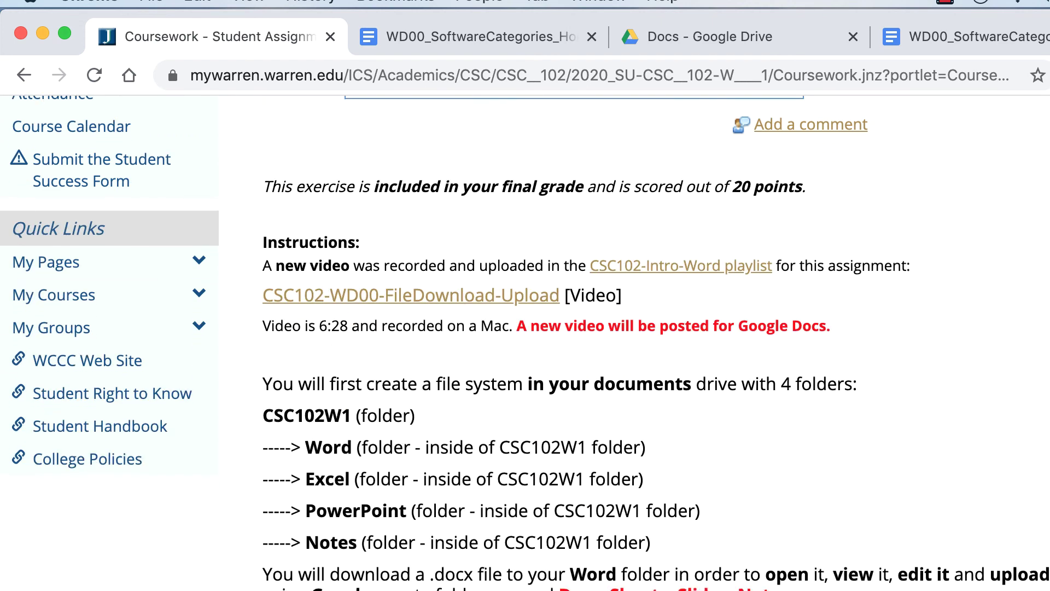
{"action": "scroll", "coordinate": [524, 343], "scroll_direction": "up", "scroll_amount": 3}
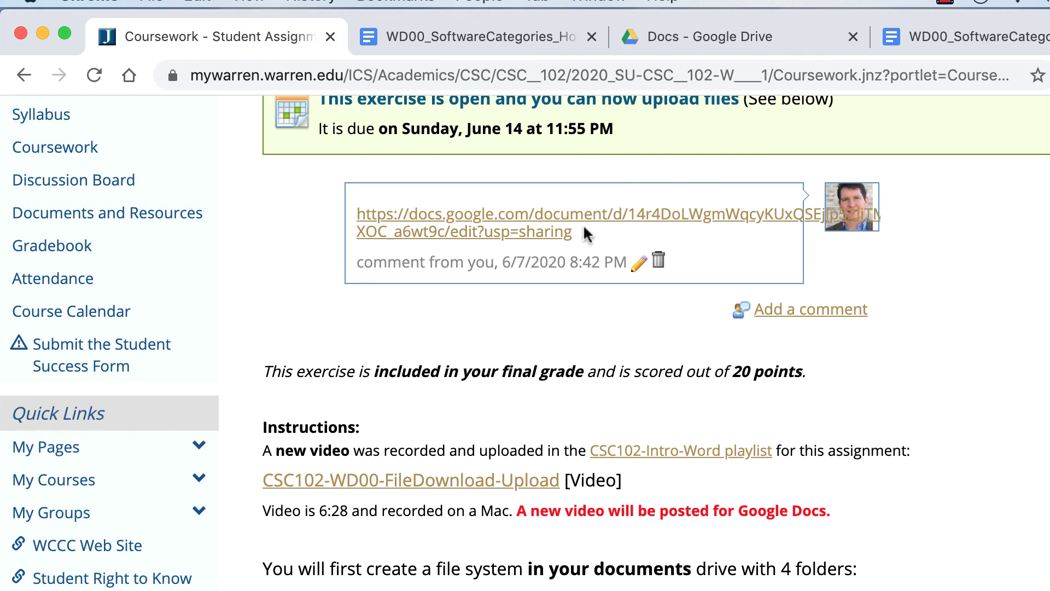
{"action": "scroll", "coordinate": [583, 224], "scroll_direction": "up", "scroll_amount": 3}
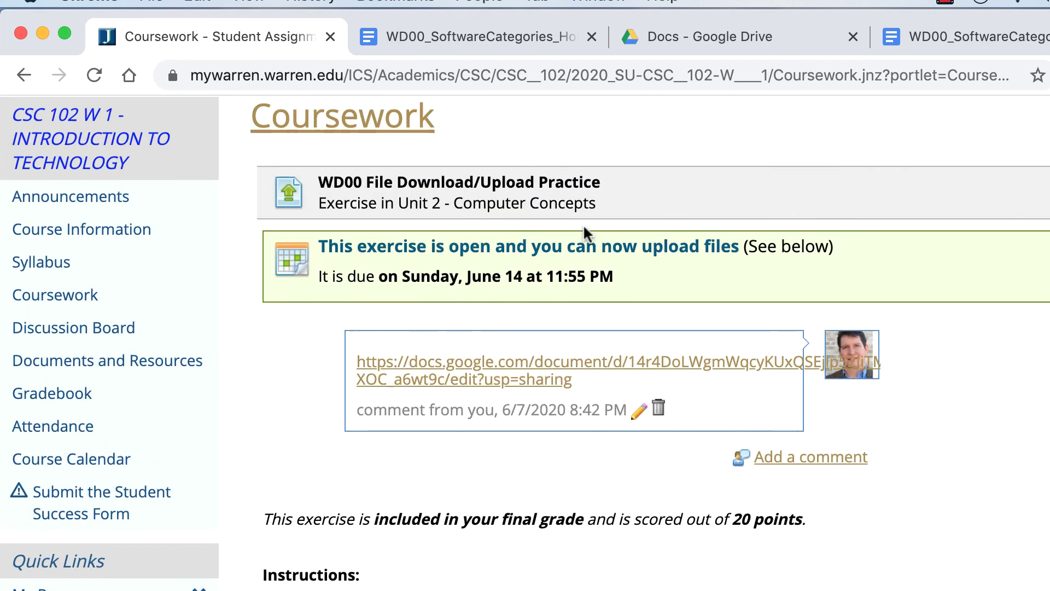